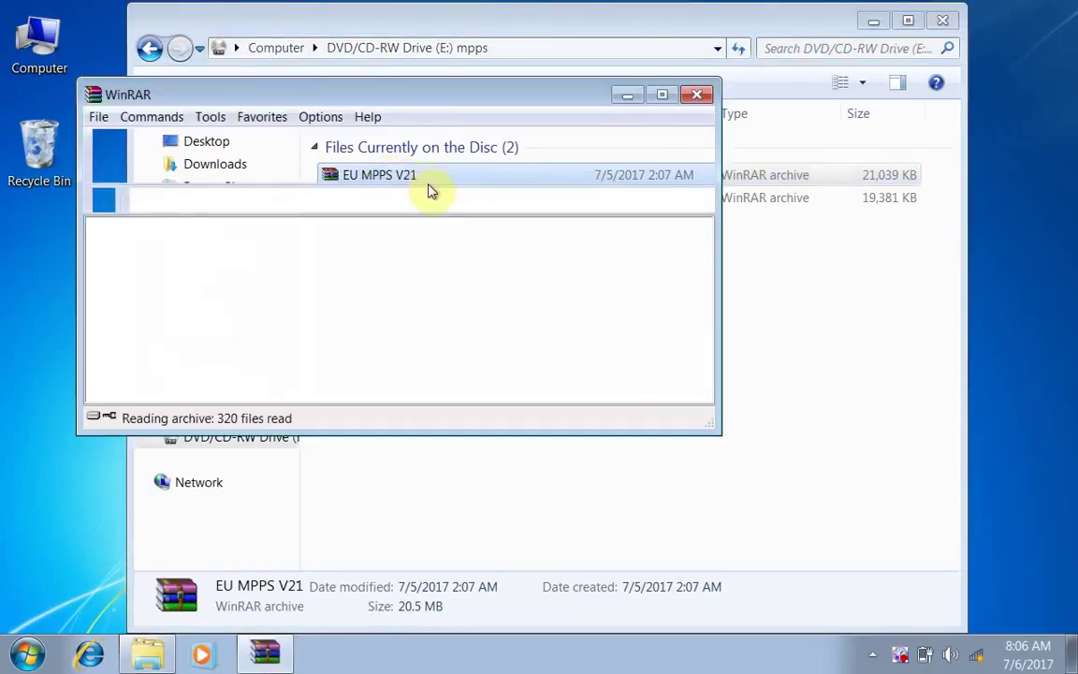
Step: Open the EU MPPS V21 folder inside the archive and bring up the contents of Local Disk (C:) in a file window
{"action": "double_click", "coordinate": [169, 269]}
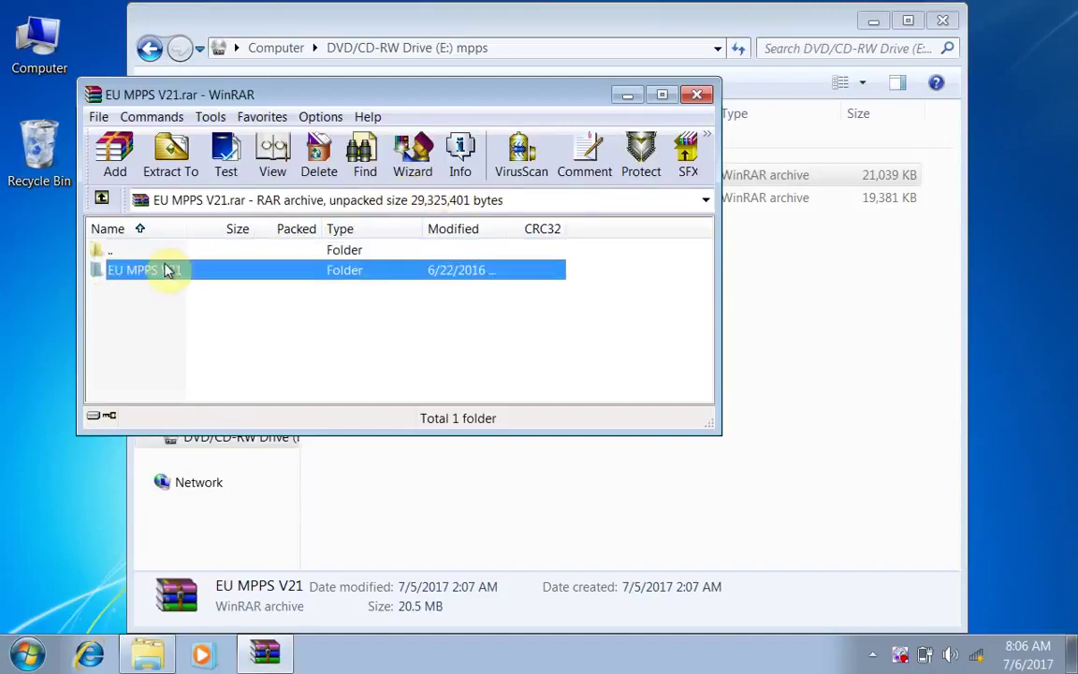
{"action": "left_click", "coordinate": [122, 271]}
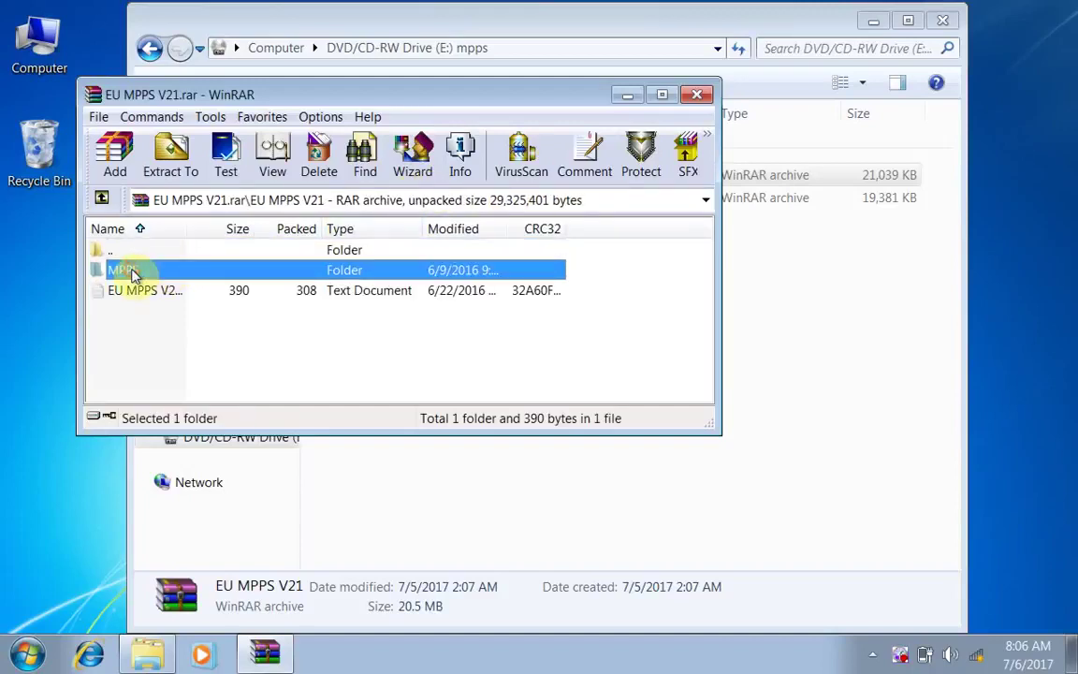
{"action": "left_click", "coordinate": [55, 43]}
{"action": "right_click", "coordinate": [54, 42]}
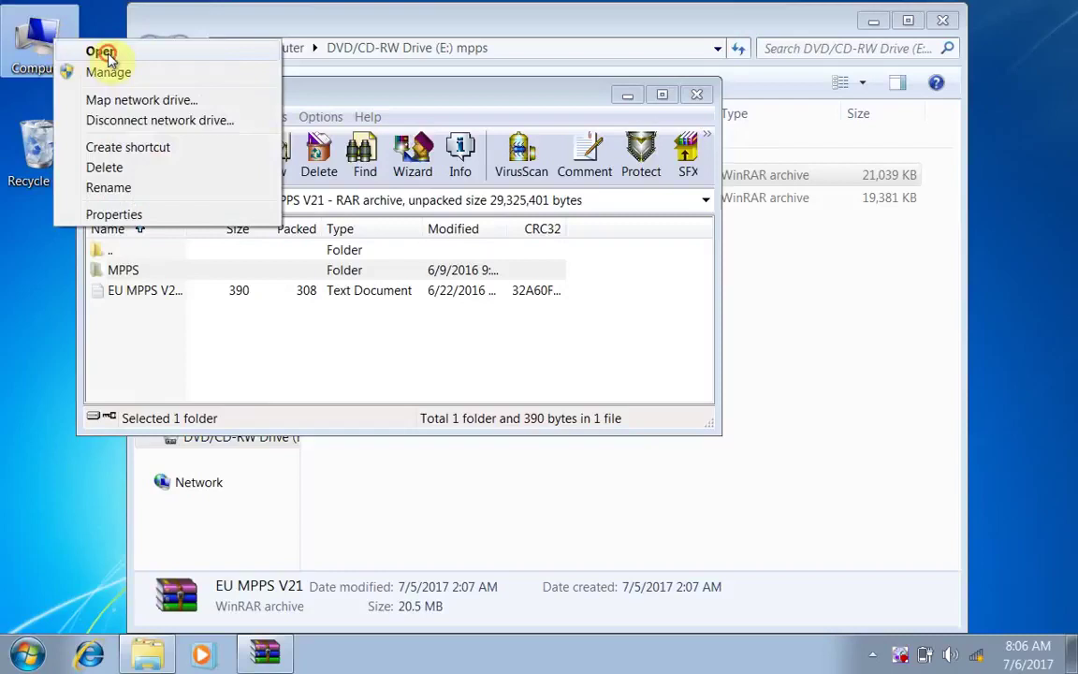
{"action": "left_click", "coordinate": [104, 53]}
{"action": "right_click", "coordinate": [419, 169]}
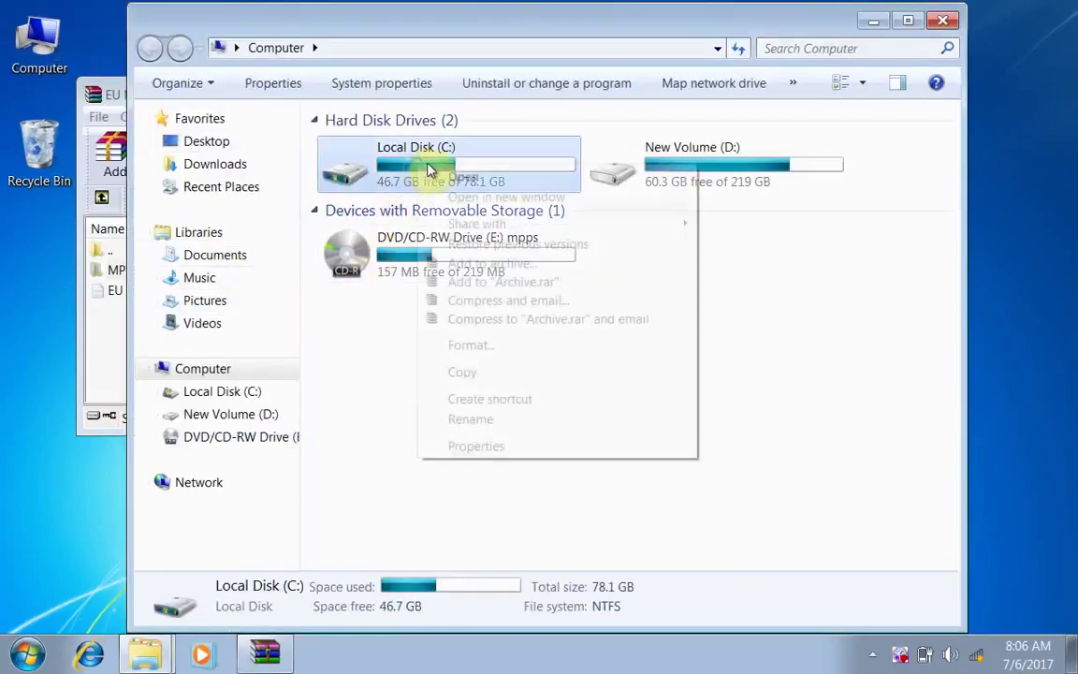
{"action": "left_click", "coordinate": [449, 173]}
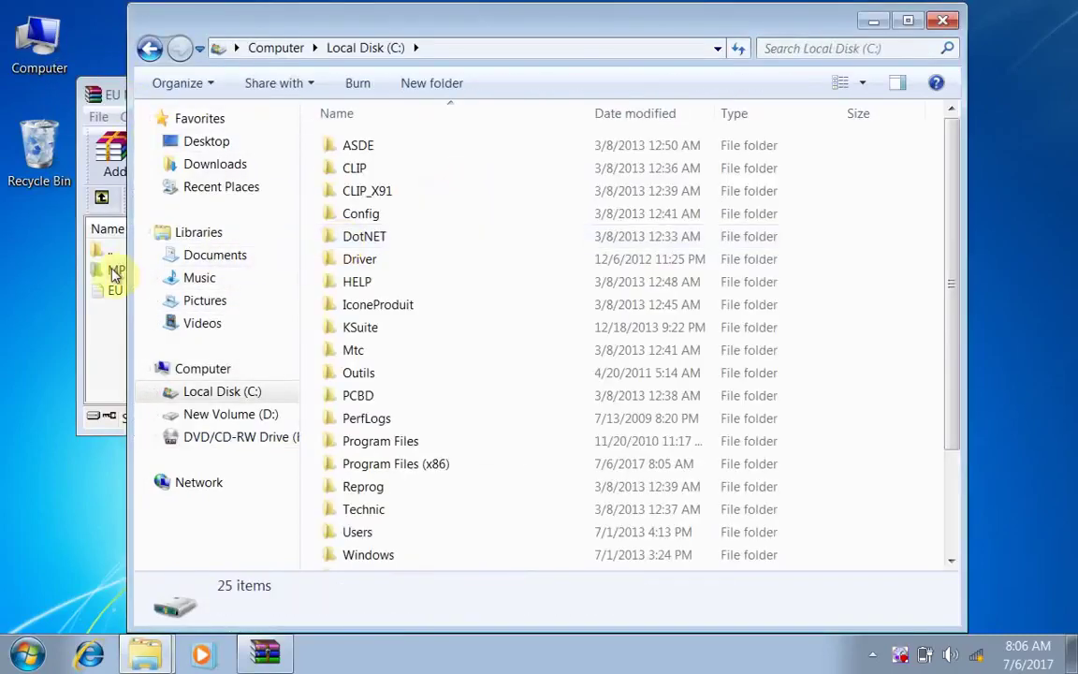
Step: Extract the MPPS folder from the EU MPPS V21 archive to the root of Local Disk (C:)
{"action": "left_click_drag", "start_coordinate": [951, 323], "coordinate": [970, 540]}
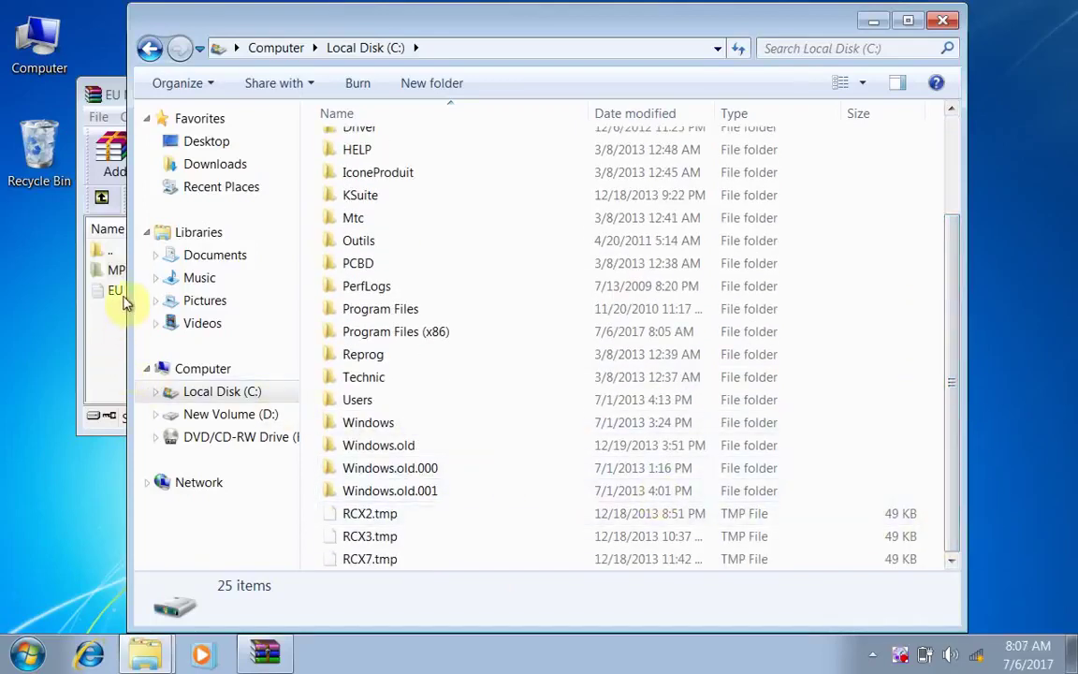
{"action": "left_click", "coordinate": [97, 271]}
{"action": "left_click_drag", "start_coordinate": [103, 271], "coordinate": [936, 526]}
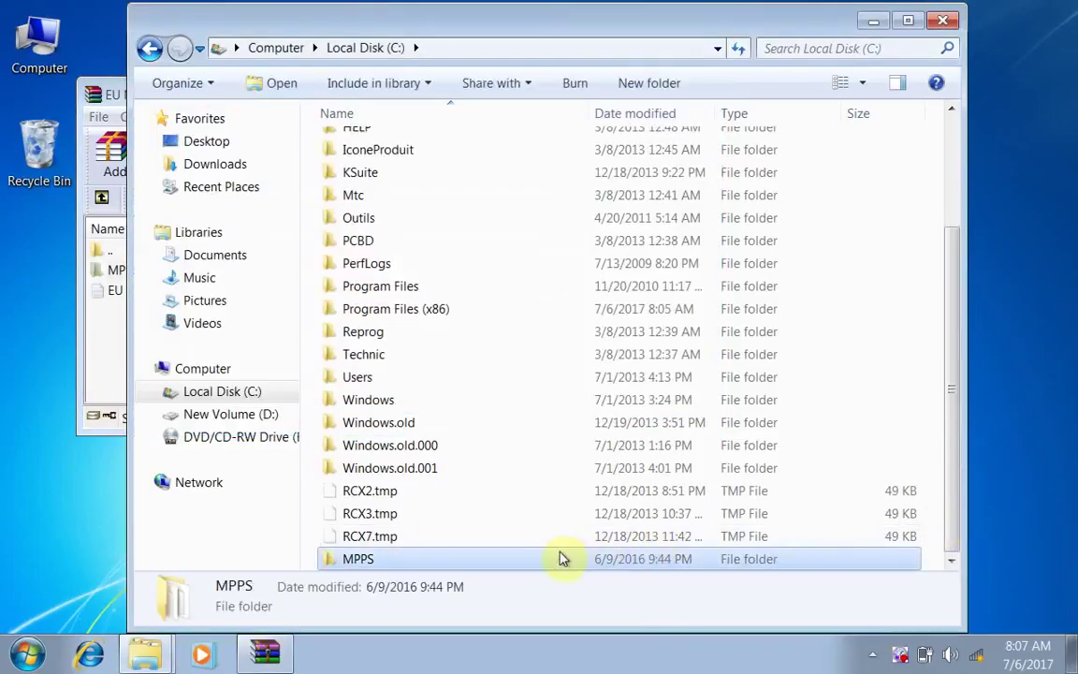
Step: Open the extracted MPPS folder on Local Disk (C:) and close the EU MPPS V21 archive window
{"action": "left_click", "coordinate": [386, 558]}
{"action": "left_click", "coordinate": [444, 557]}
{"action": "right_click", "coordinate": [365, 559]}
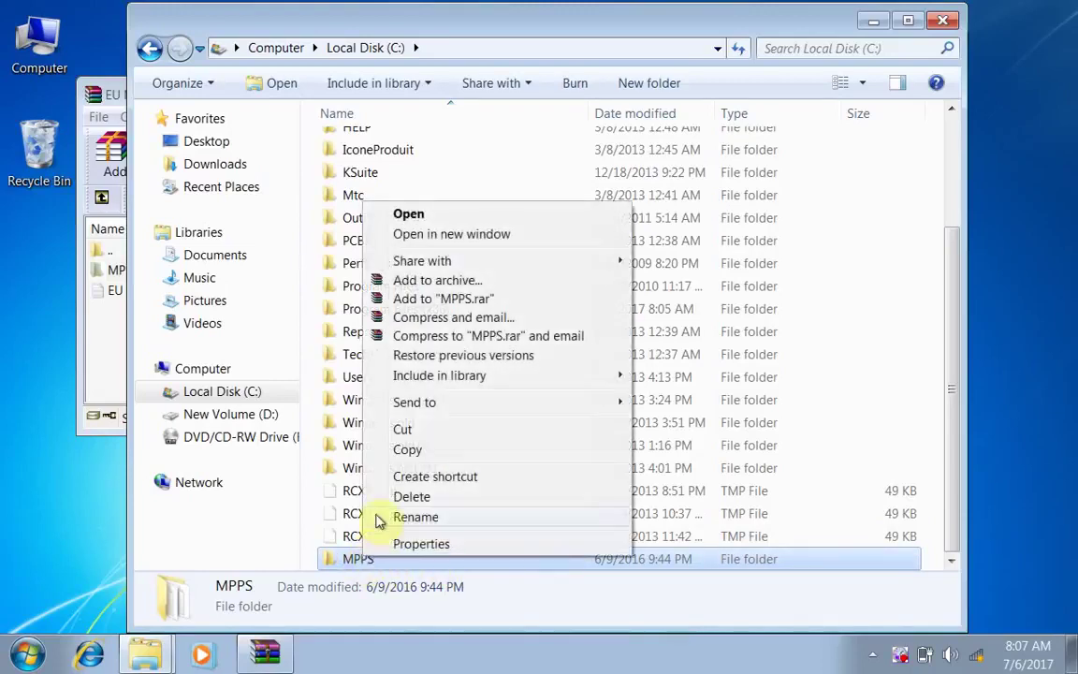
{"action": "left_click", "coordinate": [403, 213]}
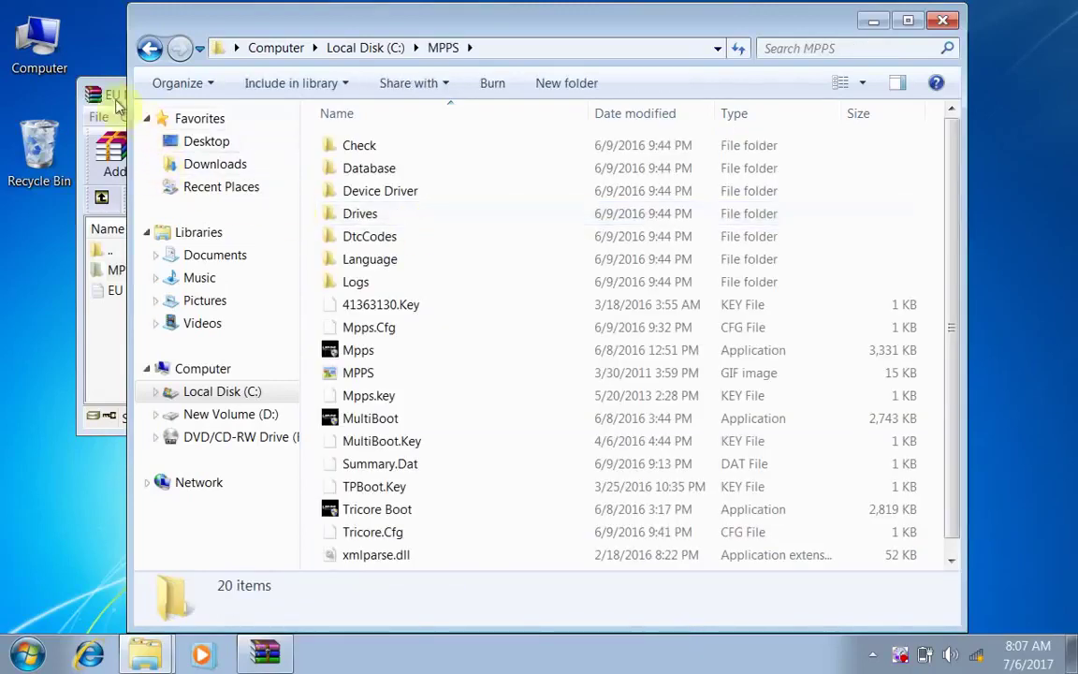
{"action": "left_click", "coordinate": [93, 95]}
{"action": "left_click", "coordinate": [697, 95]}
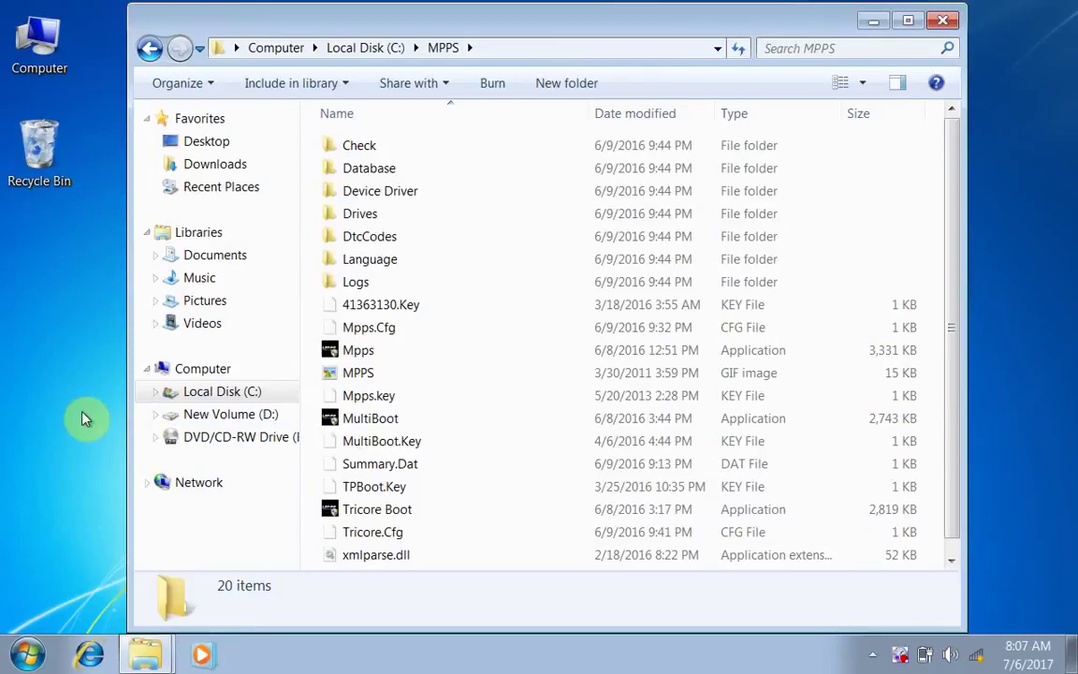
Step: Open Computer Management for this computer and show Device Manager
{"action": "right_click", "coordinate": [37, 44]}
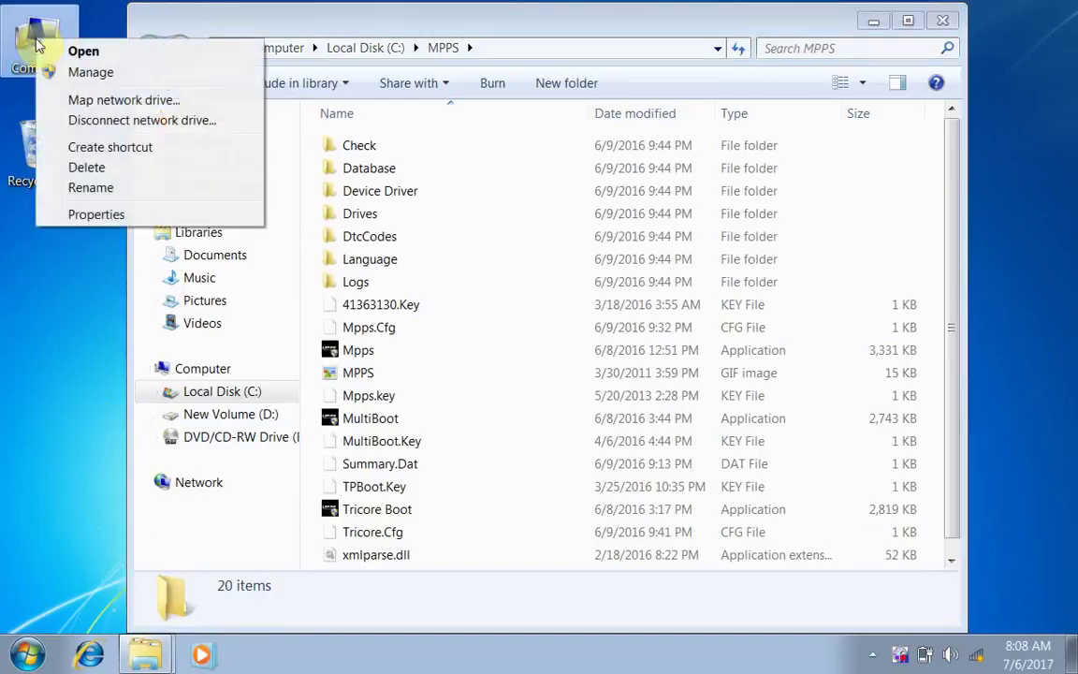
{"action": "left_click", "coordinate": [84, 72]}
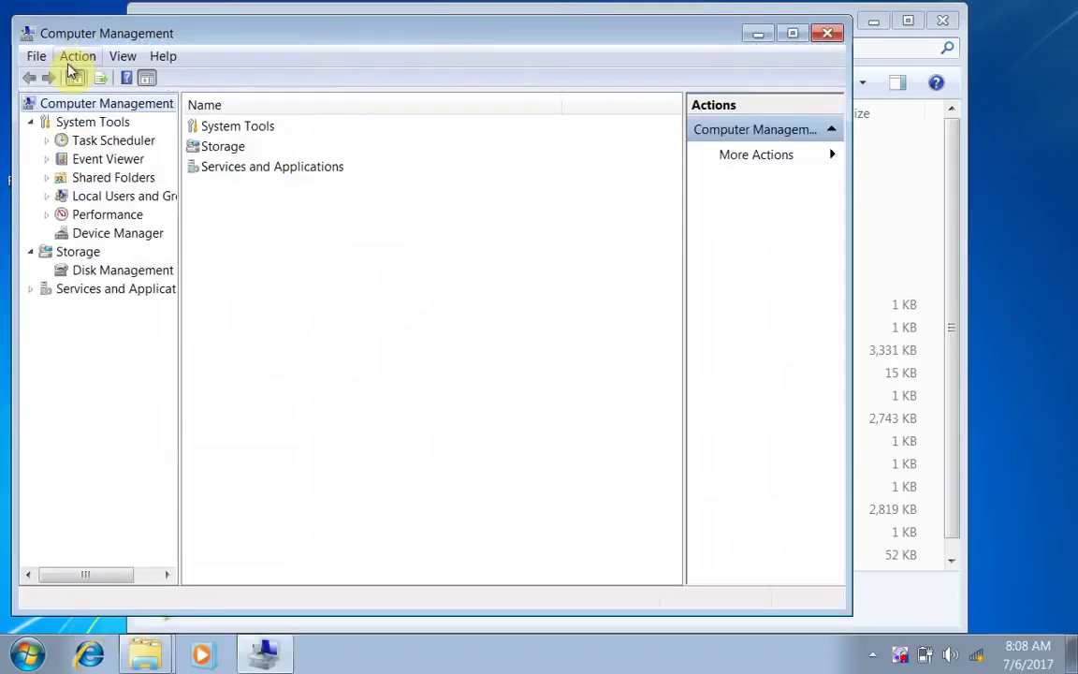
{"action": "left_click", "coordinate": [95, 237]}
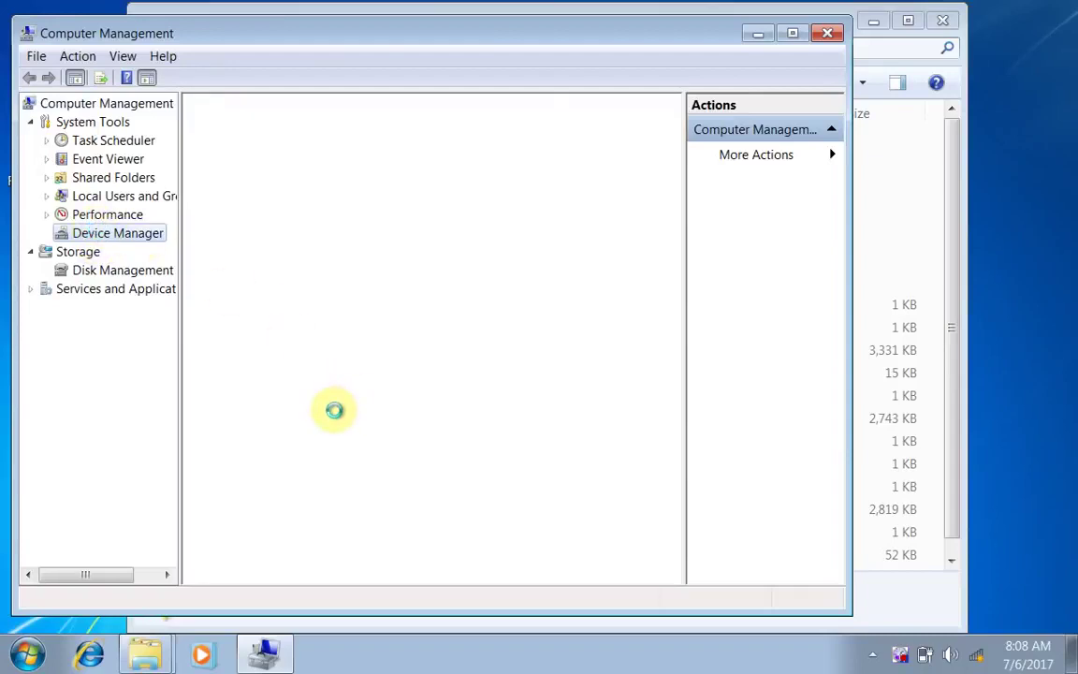
Step: Start a driver update for the Amt Flash device and choose to browse the computer for driver software
{"action": "right_click", "coordinate": [298, 384]}
{"action": "left_click", "coordinate": [318, 396]}
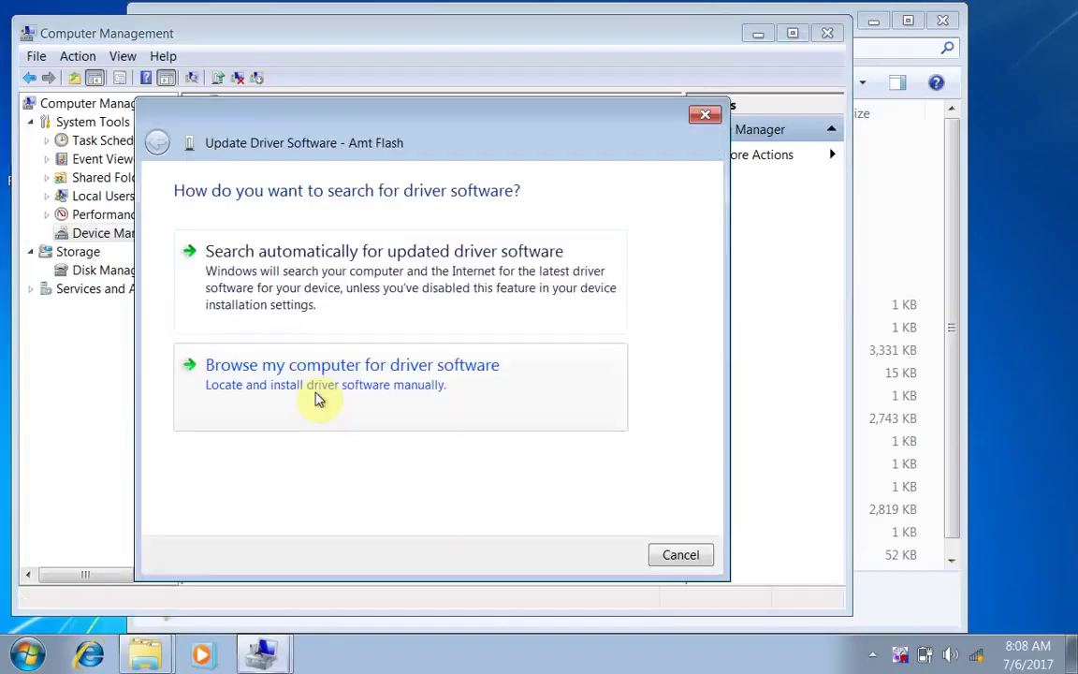
{"action": "left_click", "coordinate": [312, 374]}
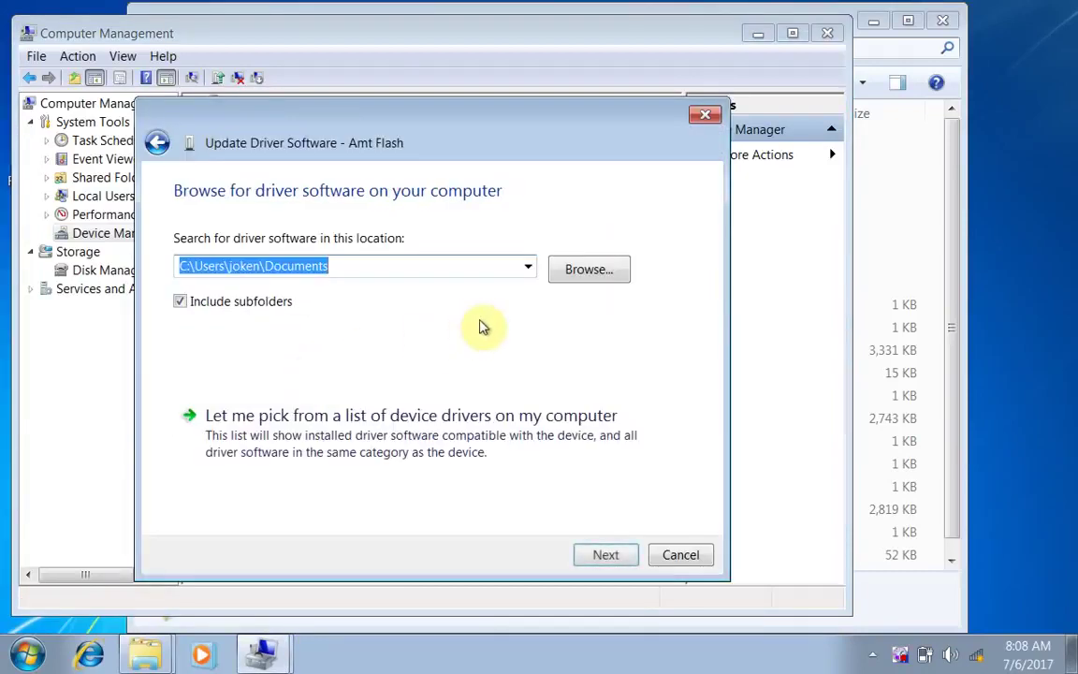
Step: Set the driver search location to the folder C:\MPPS\Device Driver
{"action": "left_click", "coordinate": [584, 277]}
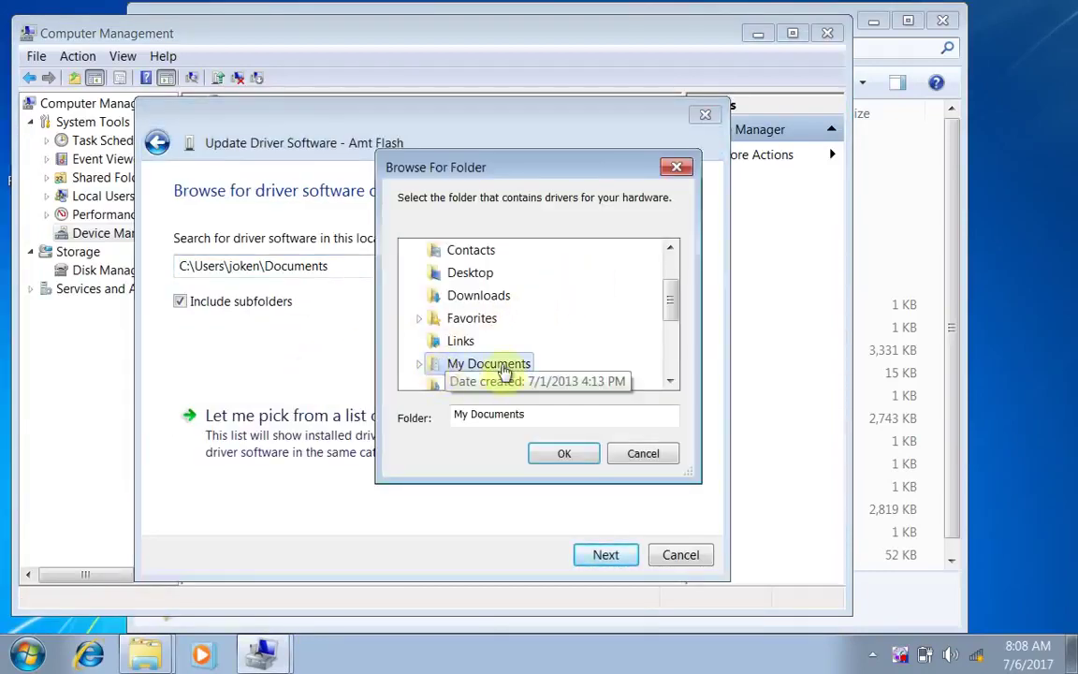
{"action": "left_click_drag", "start_coordinate": [673, 308], "coordinate": [671, 274]}
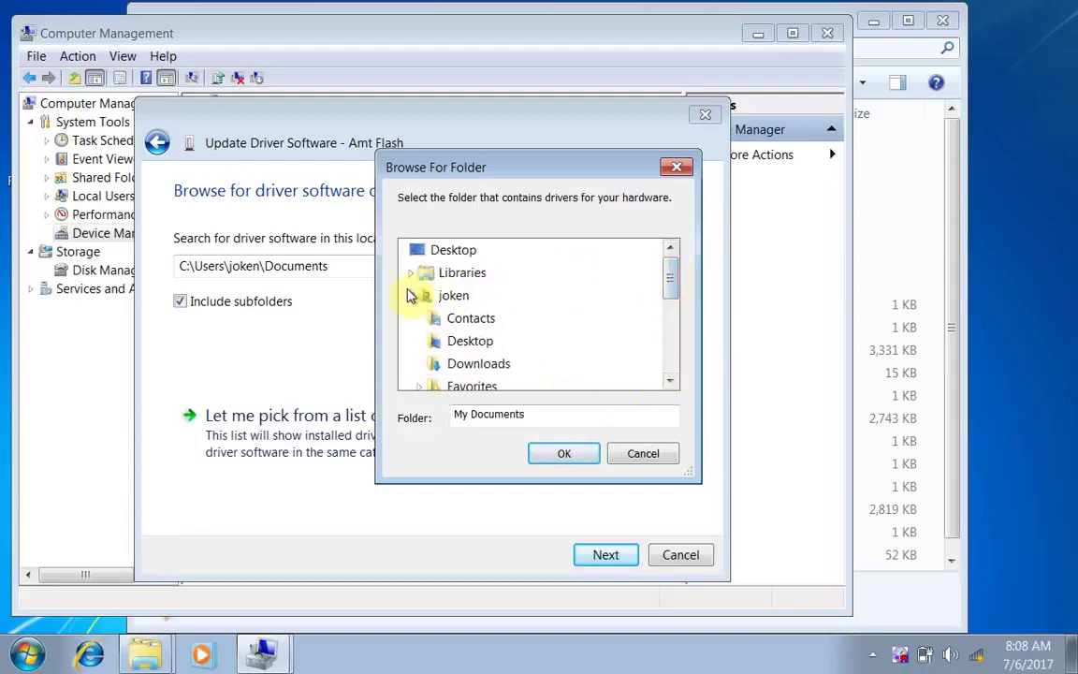
{"action": "left_click", "coordinate": [412, 296]}
{"action": "left_click", "coordinate": [411, 317]}
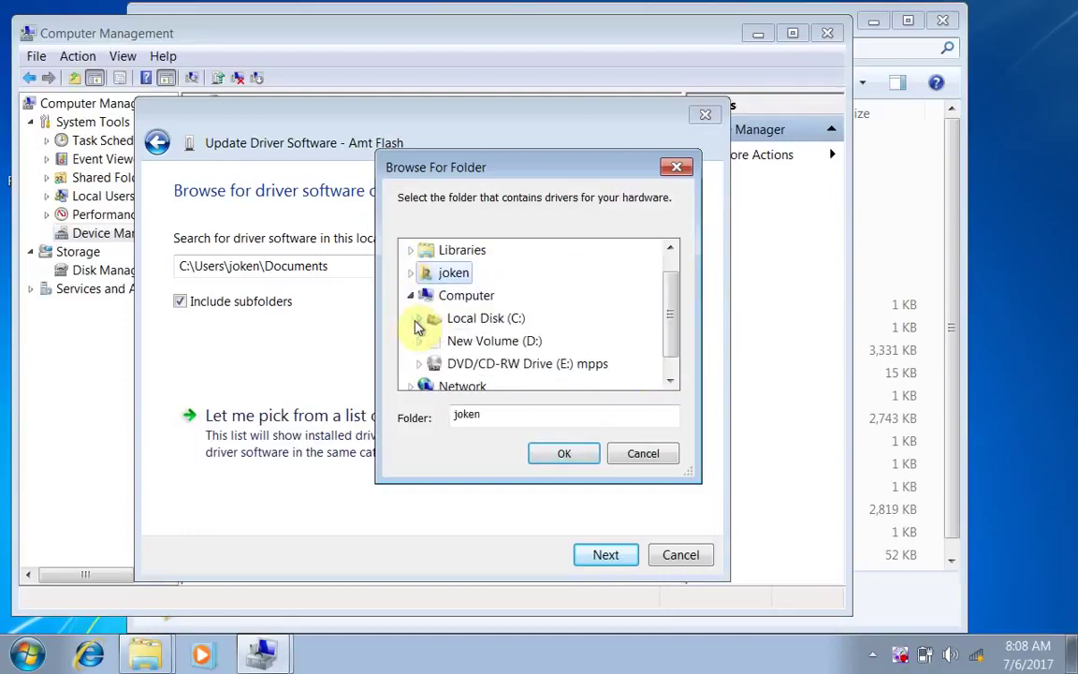
{"action": "left_click", "coordinate": [421, 320]}
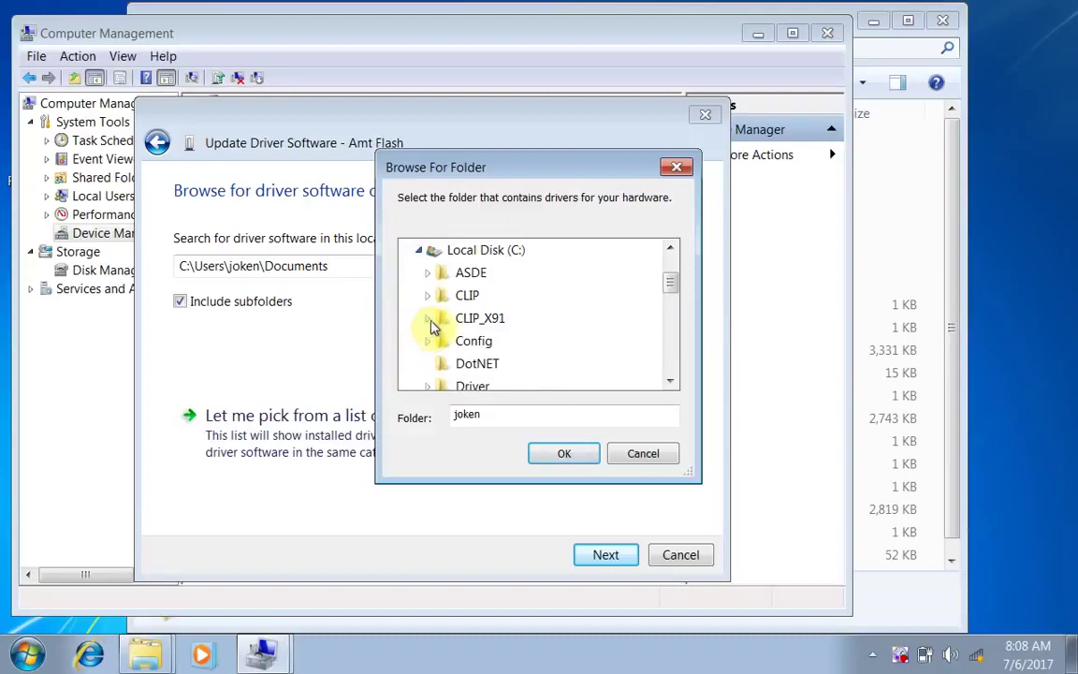
{"action": "scroll", "coordinate": [666, 326], "scroll_direction": "down", "scroll_amount": 3}
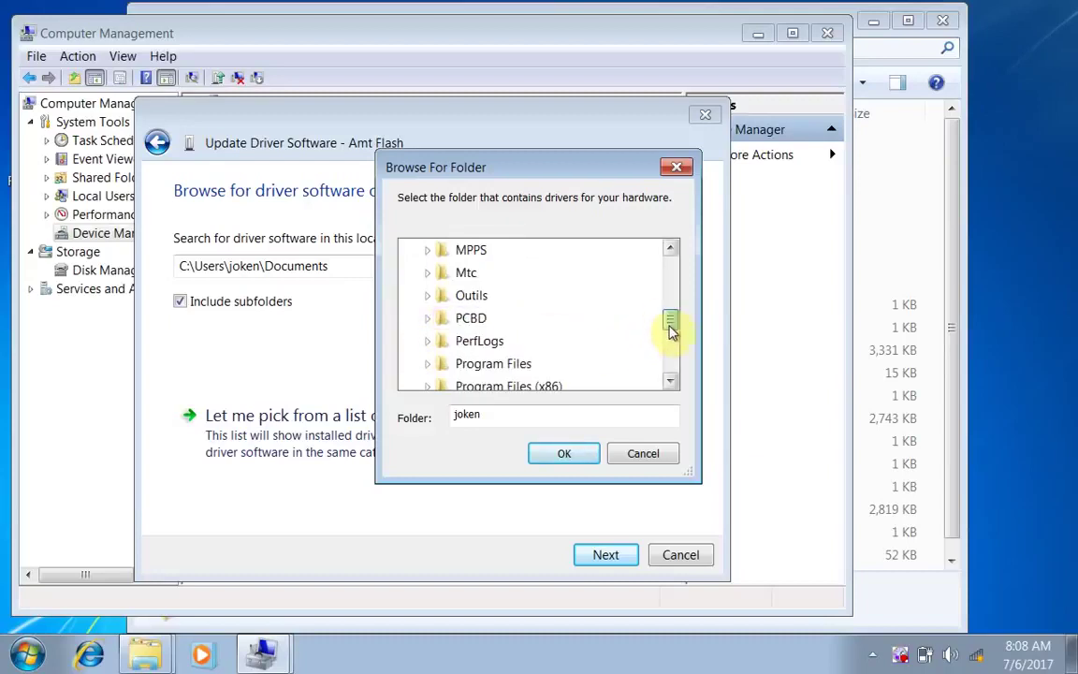
{"action": "left_click", "coordinate": [427, 252]}
{"action": "left_click", "coordinate": [471, 250]}
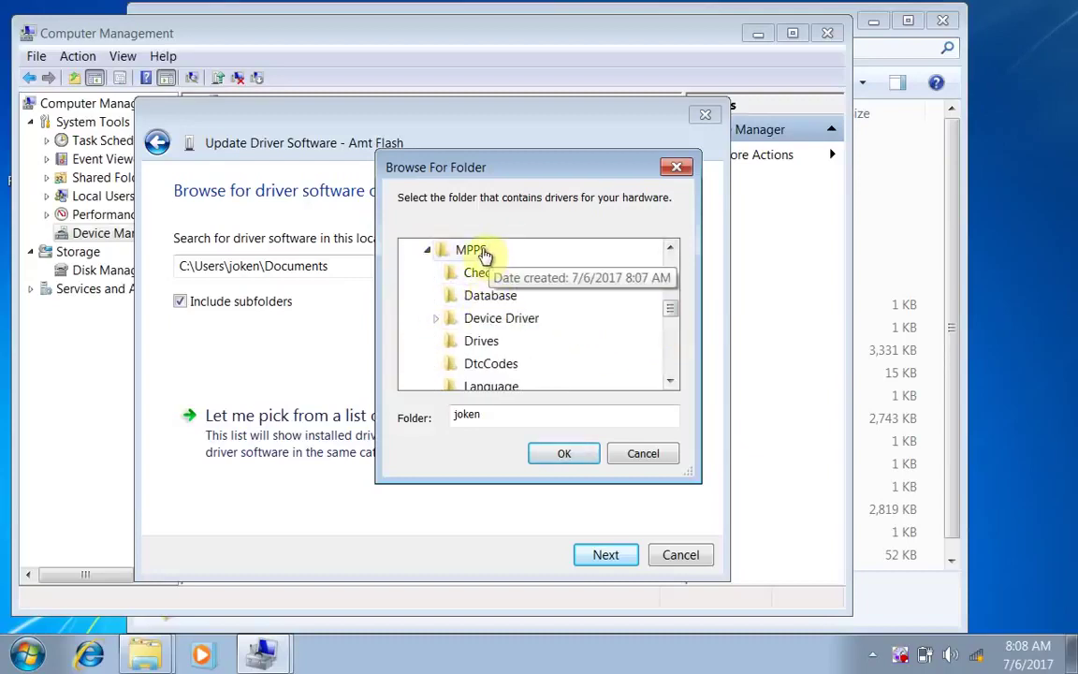
{"action": "left_click", "coordinate": [477, 321]}
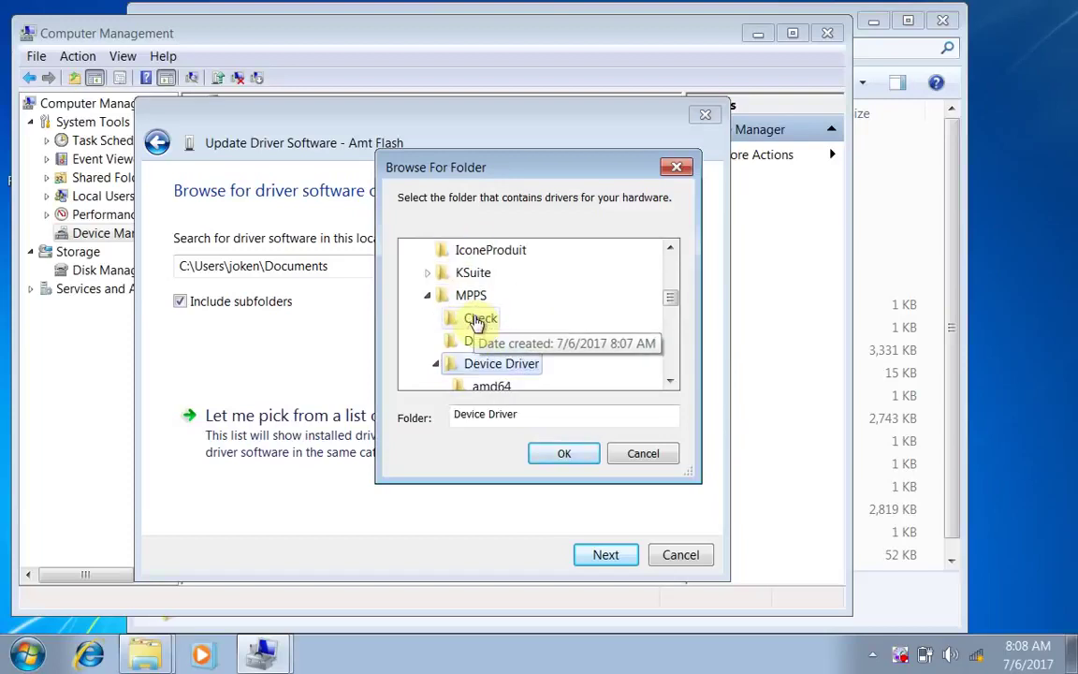
{"action": "left_click", "coordinate": [671, 381]}
{"action": "left_click", "coordinate": [587, 450]}
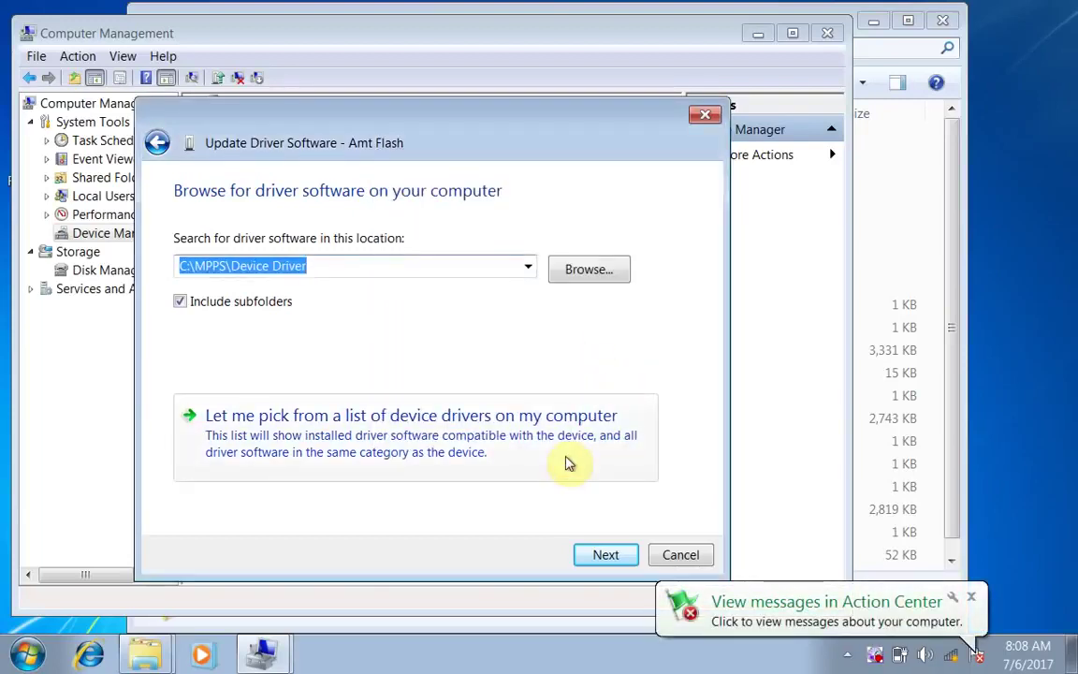
Step: Install the AMT Driver Package, always trusting software from Amt-Cartech Ltd, and close the driver wizard and Computer Management
{"action": "left_click", "coordinate": [604, 555]}
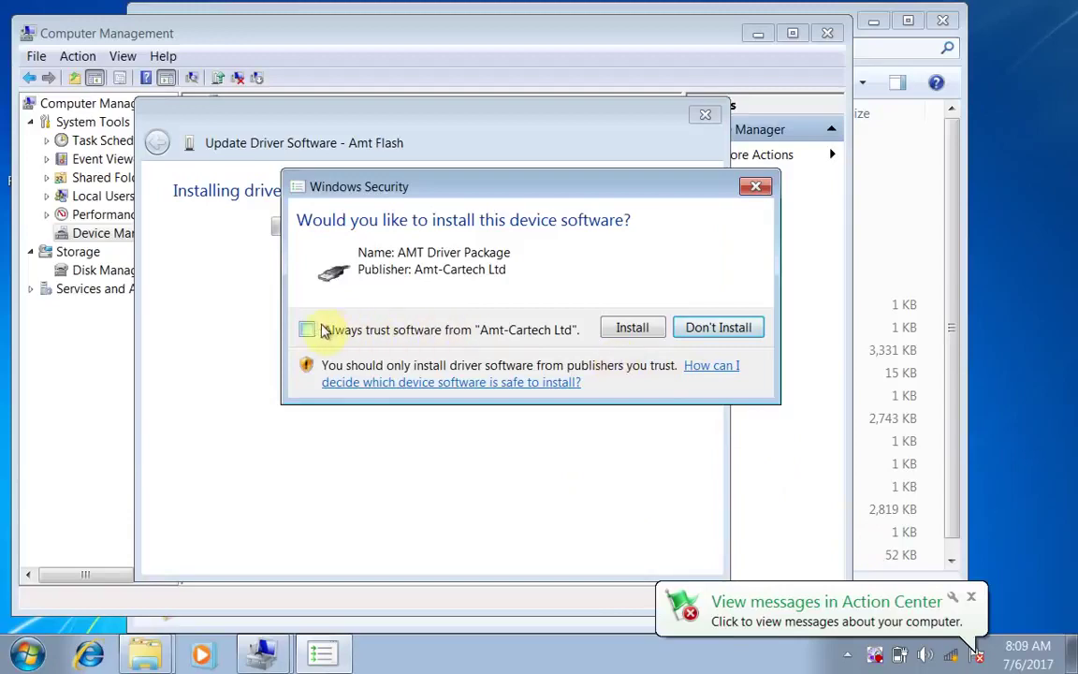
{"action": "left_click", "coordinate": [306, 332]}
{"action": "left_click", "coordinate": [627, 328]}
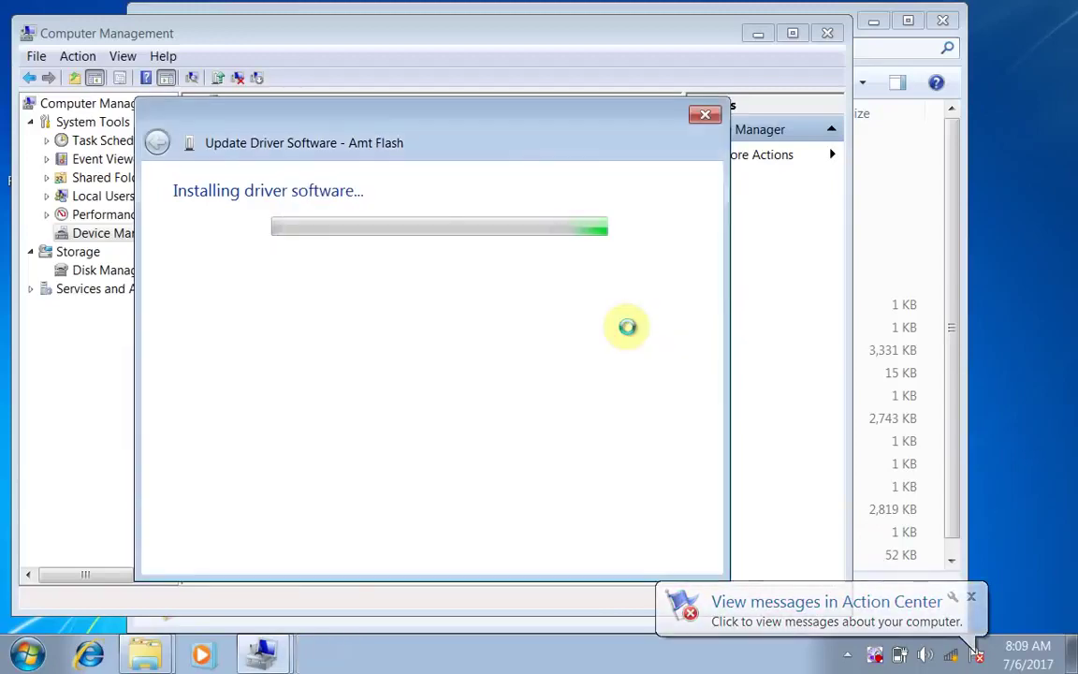
{"action": "left_click", "coordinate": [971, 596]}
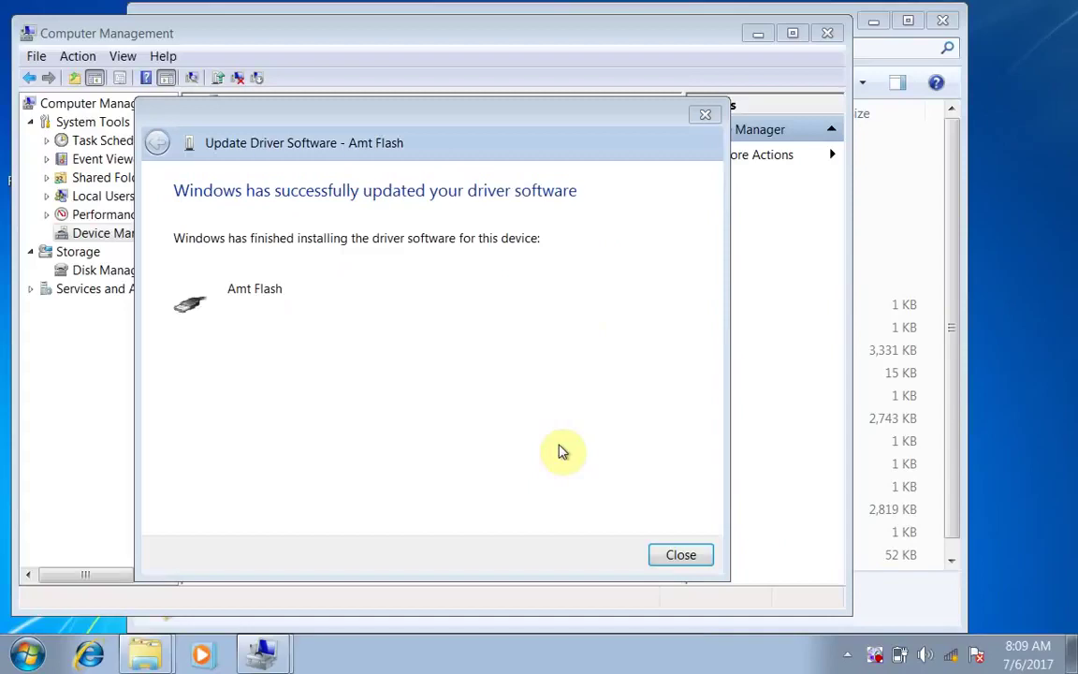
{"action": "left_click", "coordinate": [672, 559]}
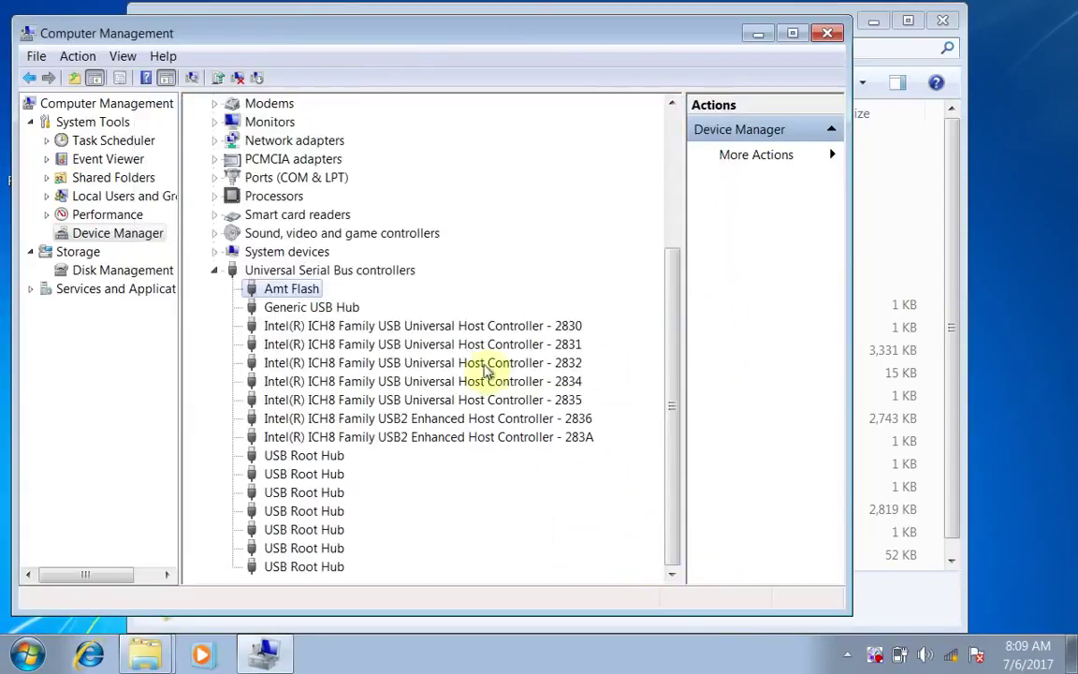
{"action": "left_click", "coordinate": [829, 35]}
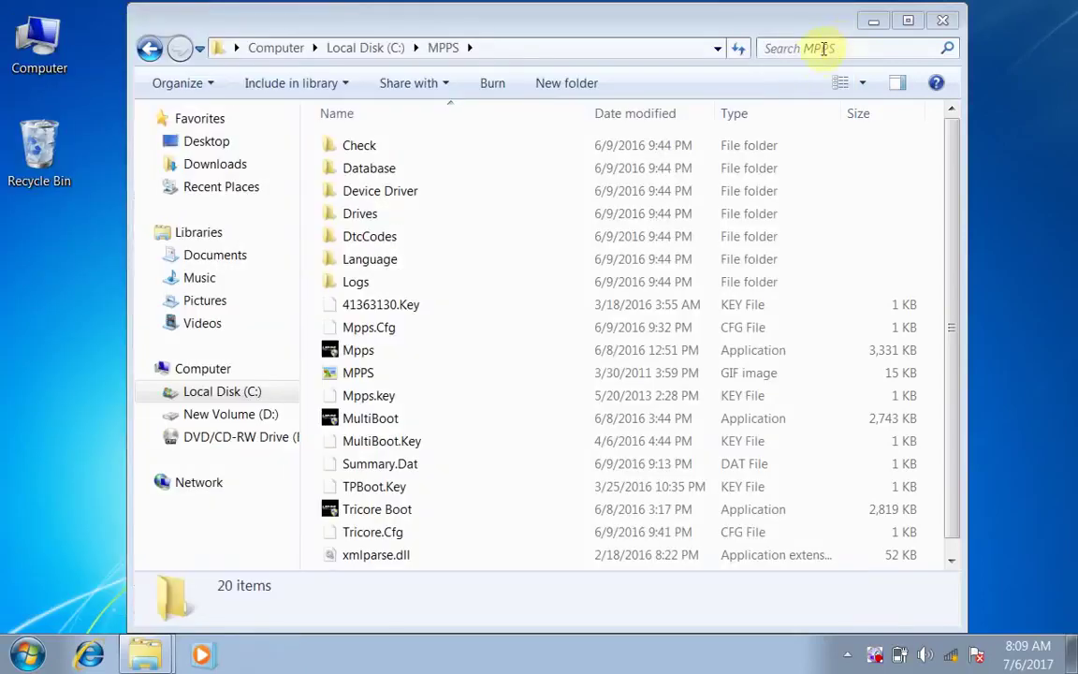
Step: Launch the Mpps application from the C:\MPPS folder and allow it to make changes to the computer
{"action": "left_click", "coordinate": [332, 351]}
{"action": "right_click", "coordinate": [329, 352]}
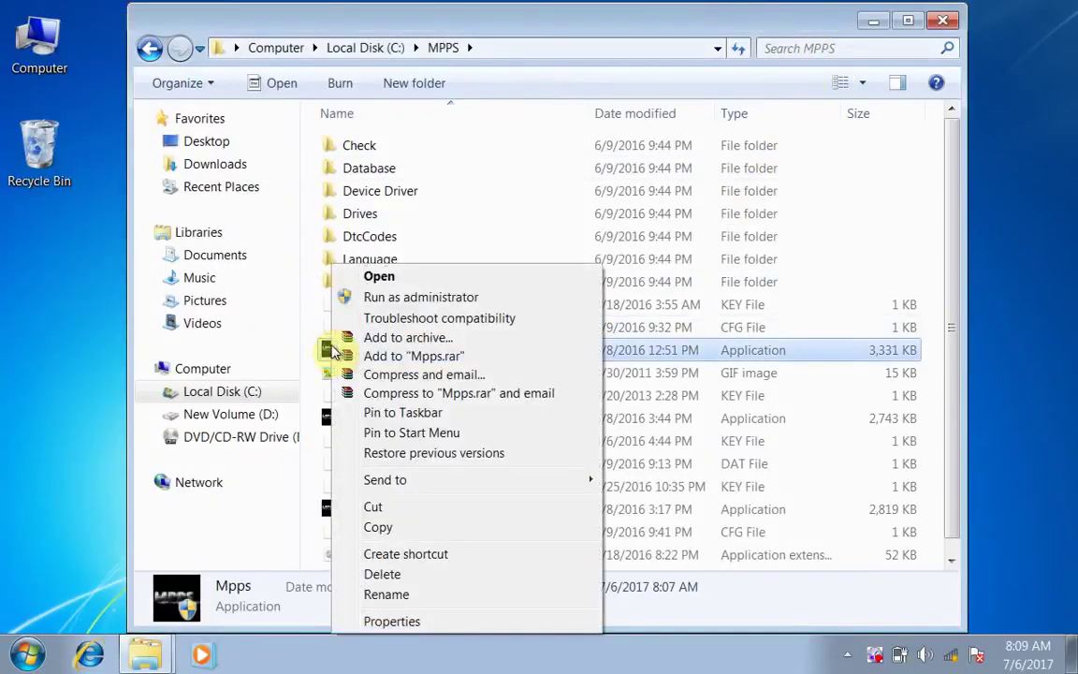
{"action": "left_click", "coordinate": [376, 278]}
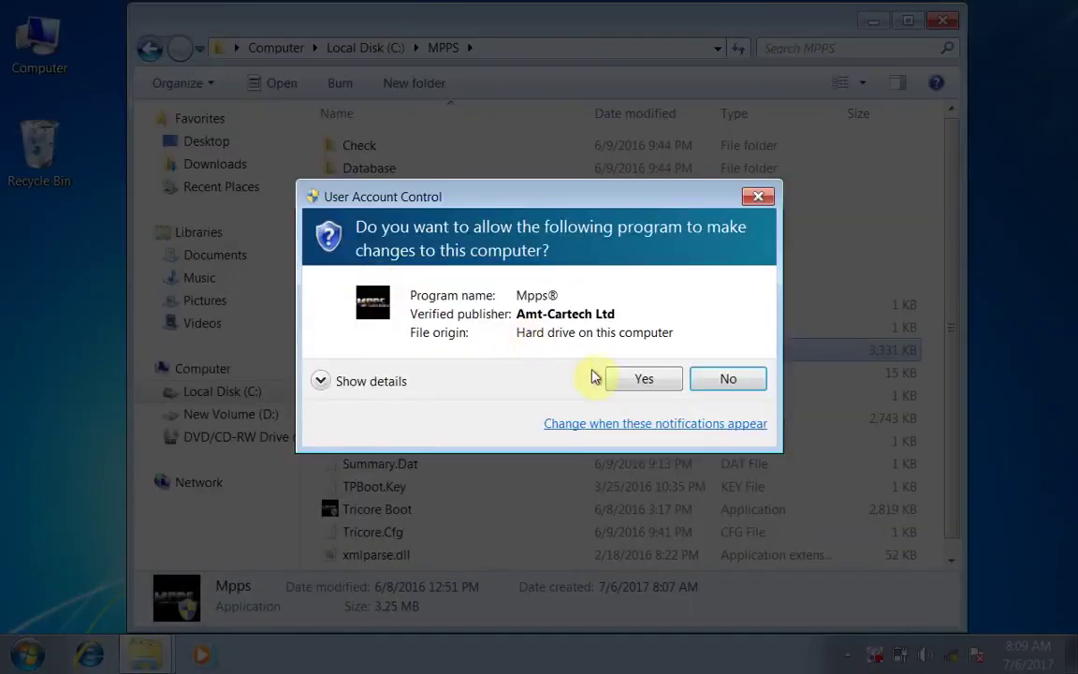
{"action": "left_click", "coordinate": [644, 379]}
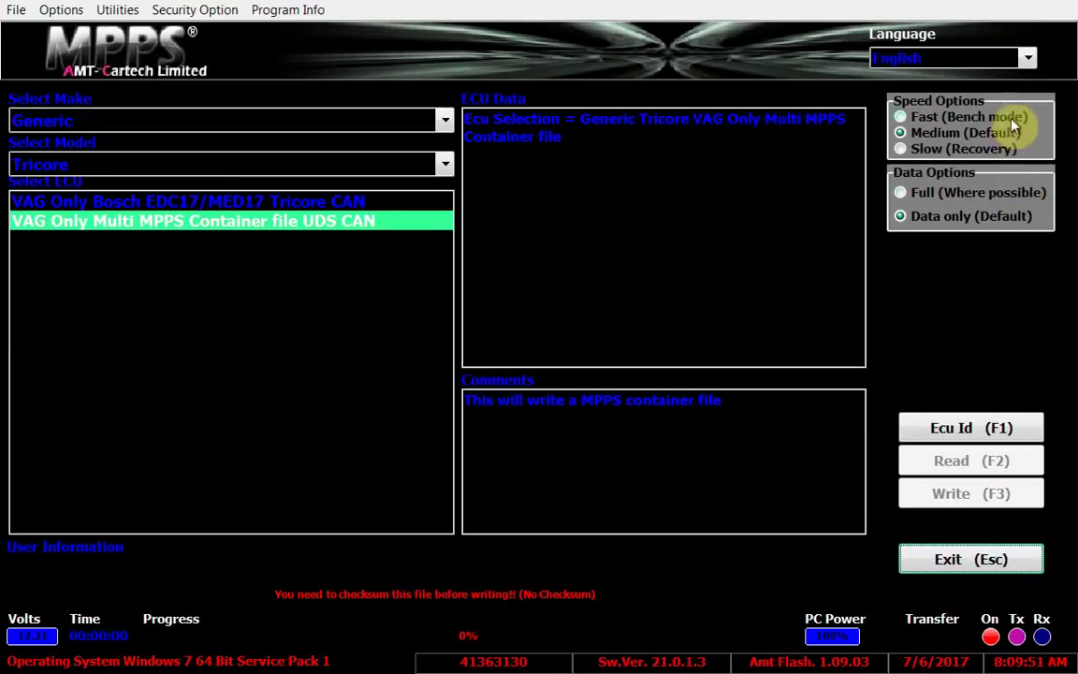
Step: Look through the available interface languages and vehicle makes in MPPS
{"action": "left_click", "coordinate": [1028, 62]}
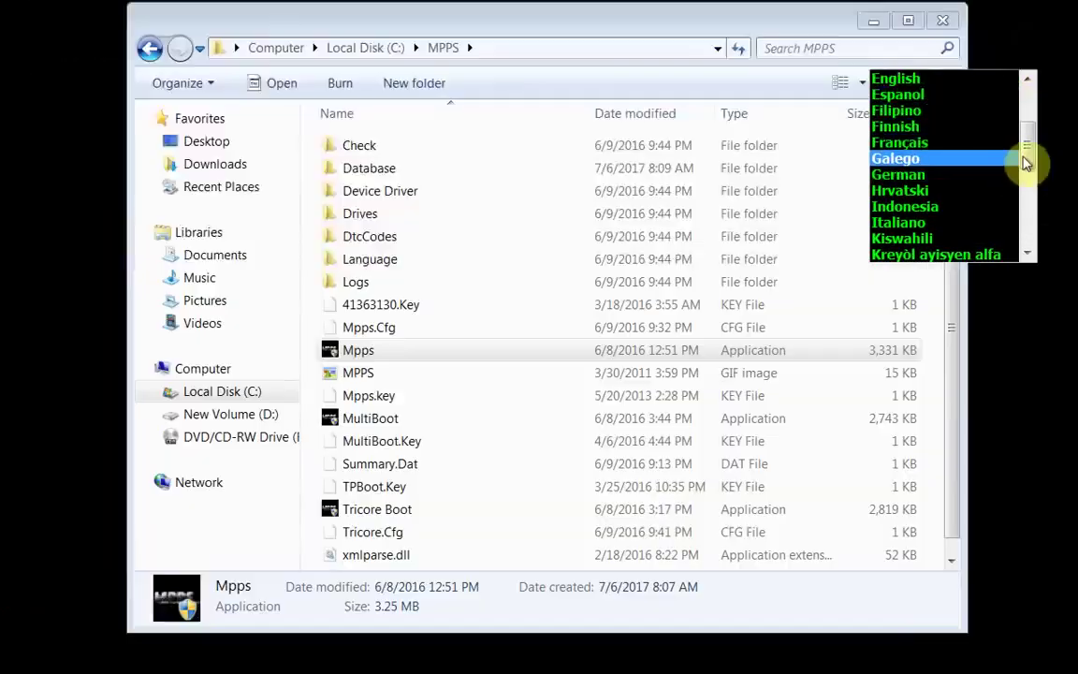
{"action": "left_click", "coordinate": [1041, 144]}
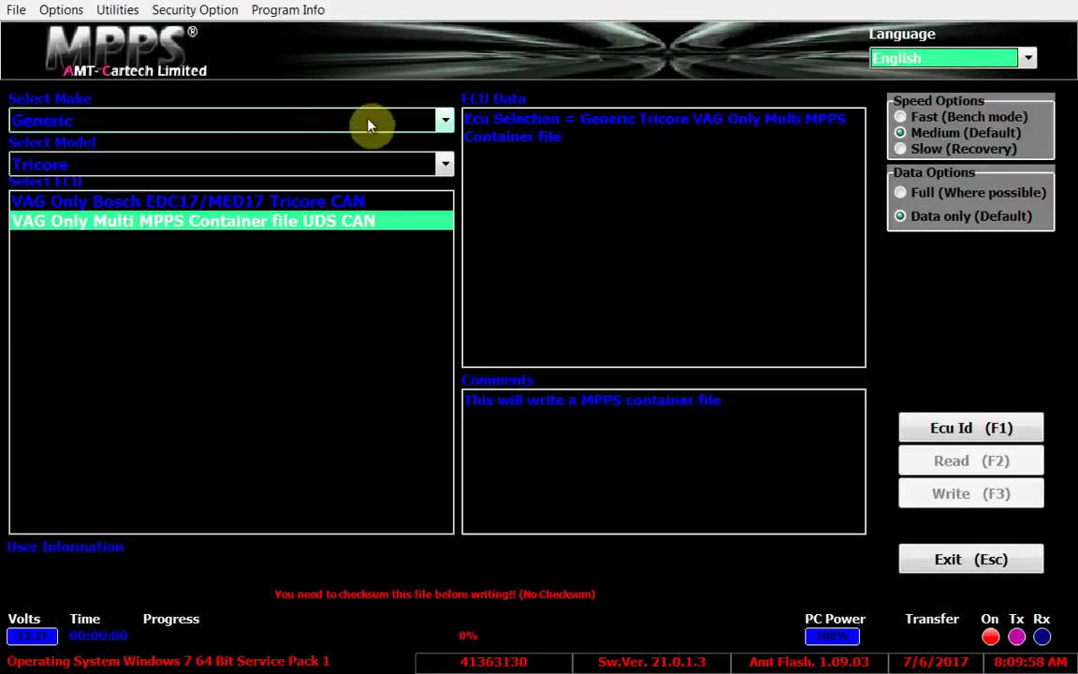
{"action": "left_click", "coordinate": [433, 123]}
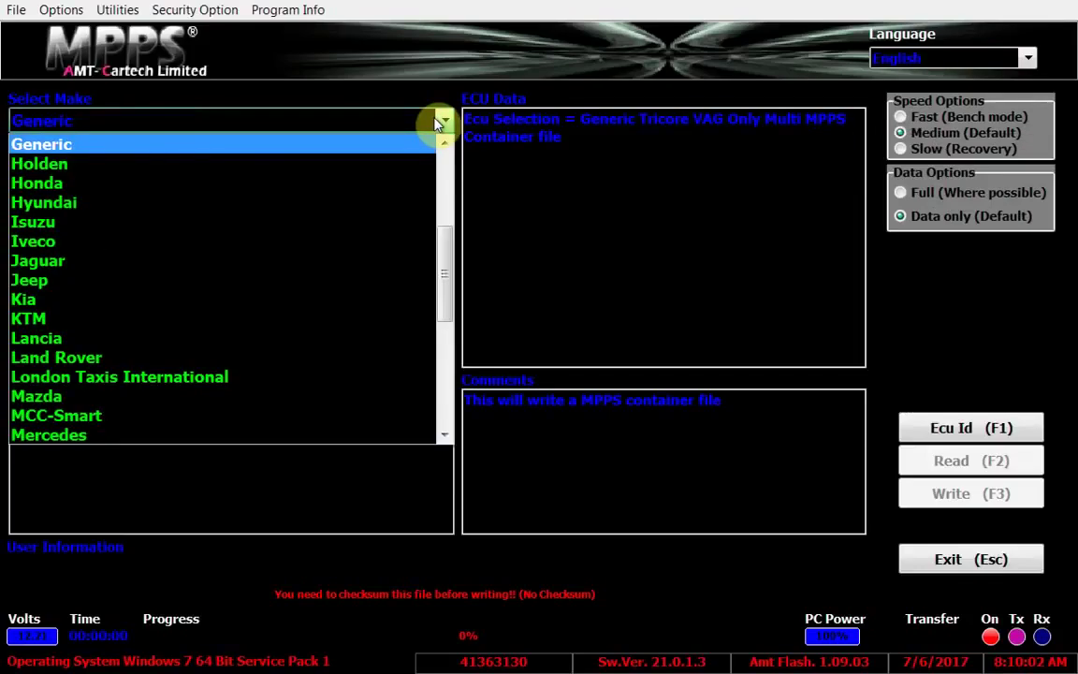
{"action": "left_click", "coordinate": [435, 122]}
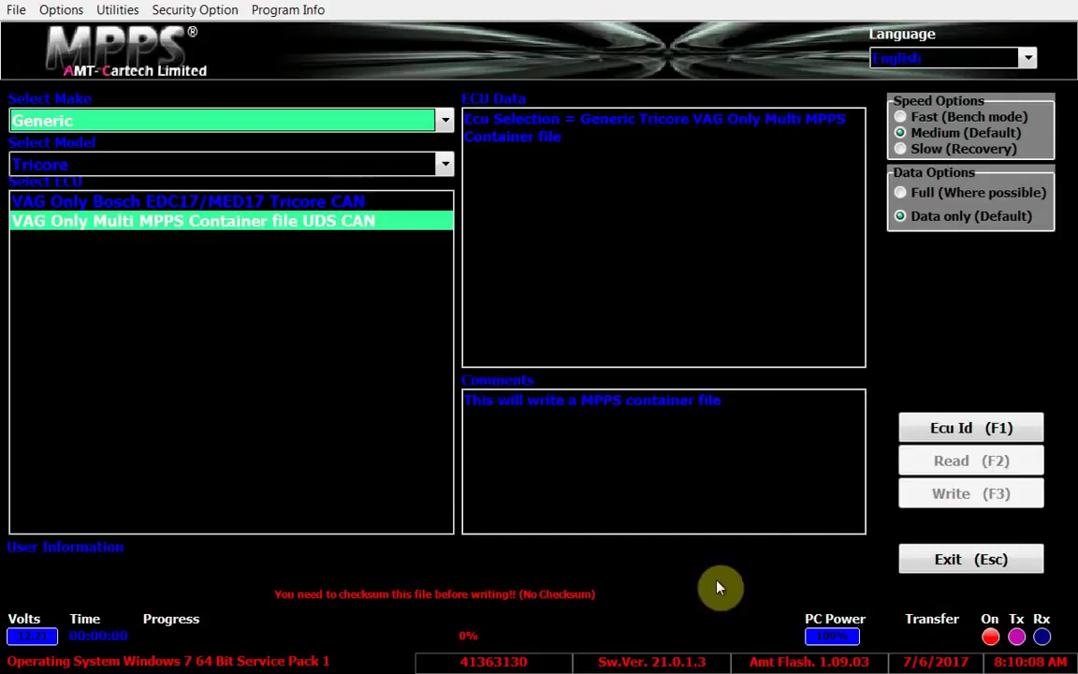
Step: Exit MPPS and create a desktop shortcut to the Mpps application in C:\MPPS, closing the folder window
{"action": "left_click", "coordinate": [940, 578]}
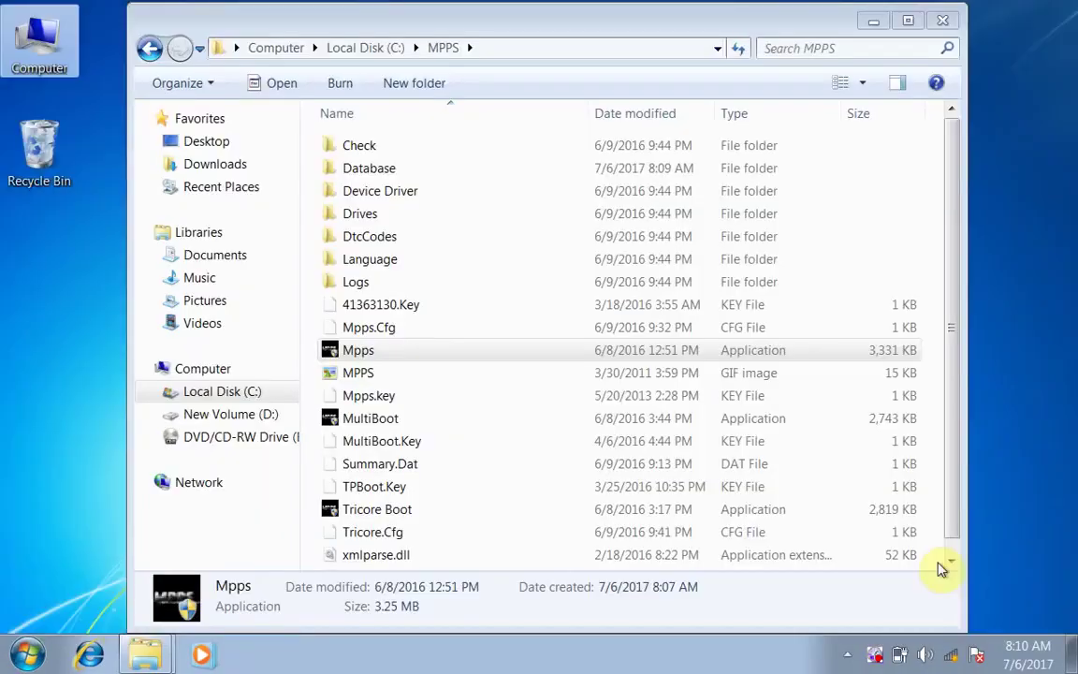
{"action": "right_click", "coordinate": [357, 351]}
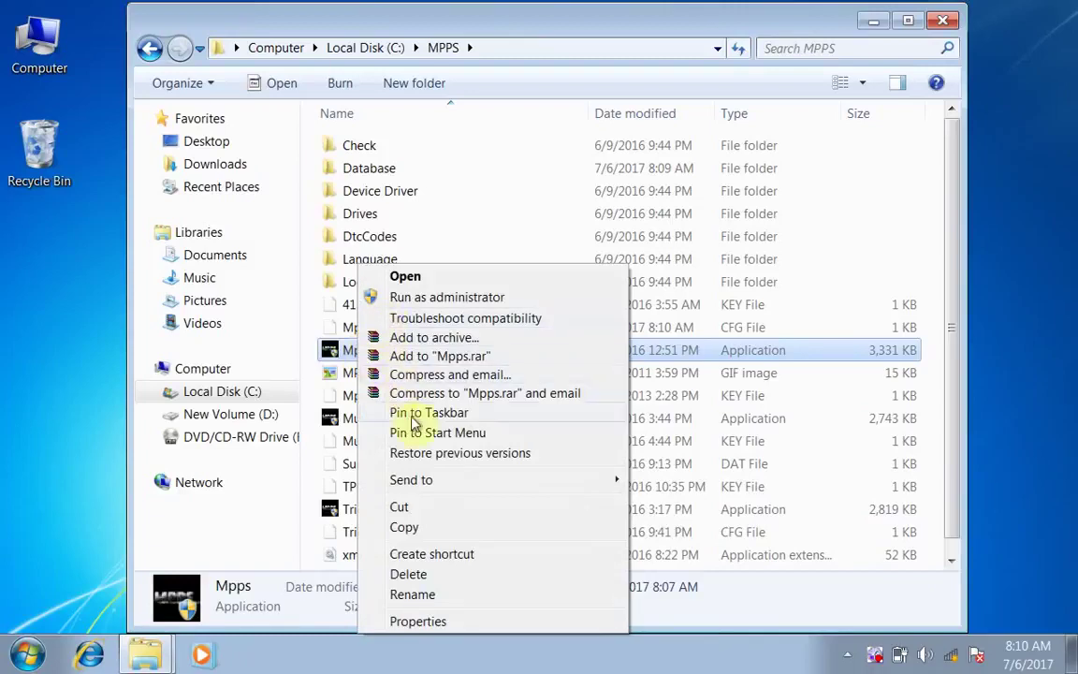
{"action": "mouse_move", "coordinate": [572, 487]}
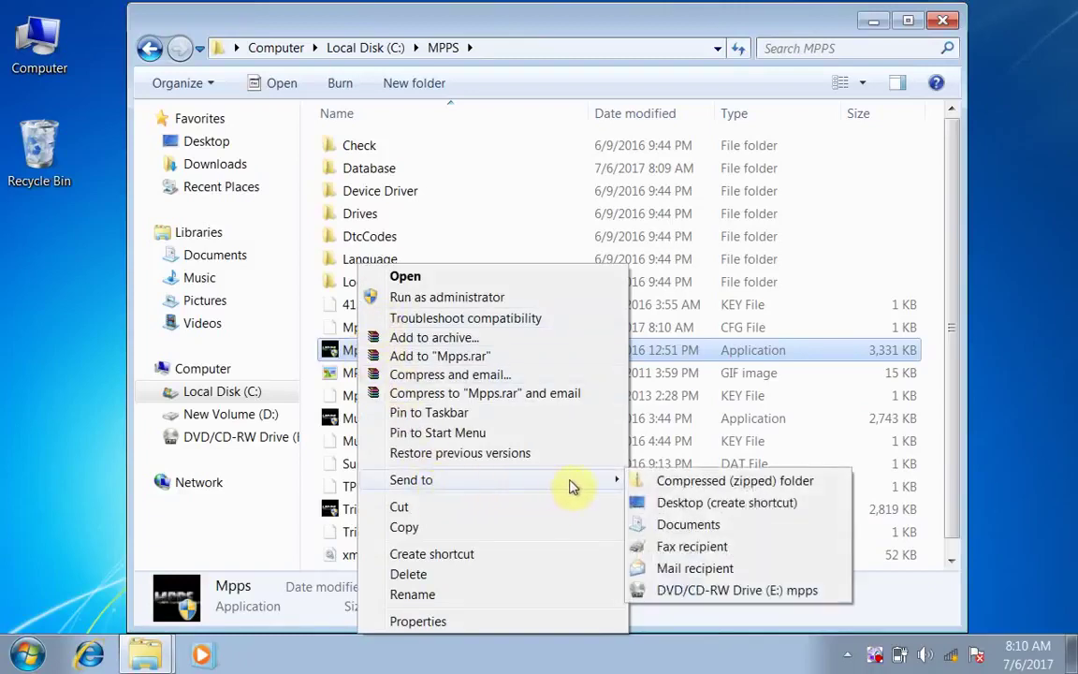
{"action": "left_click", "coordinate": [675, 505]}
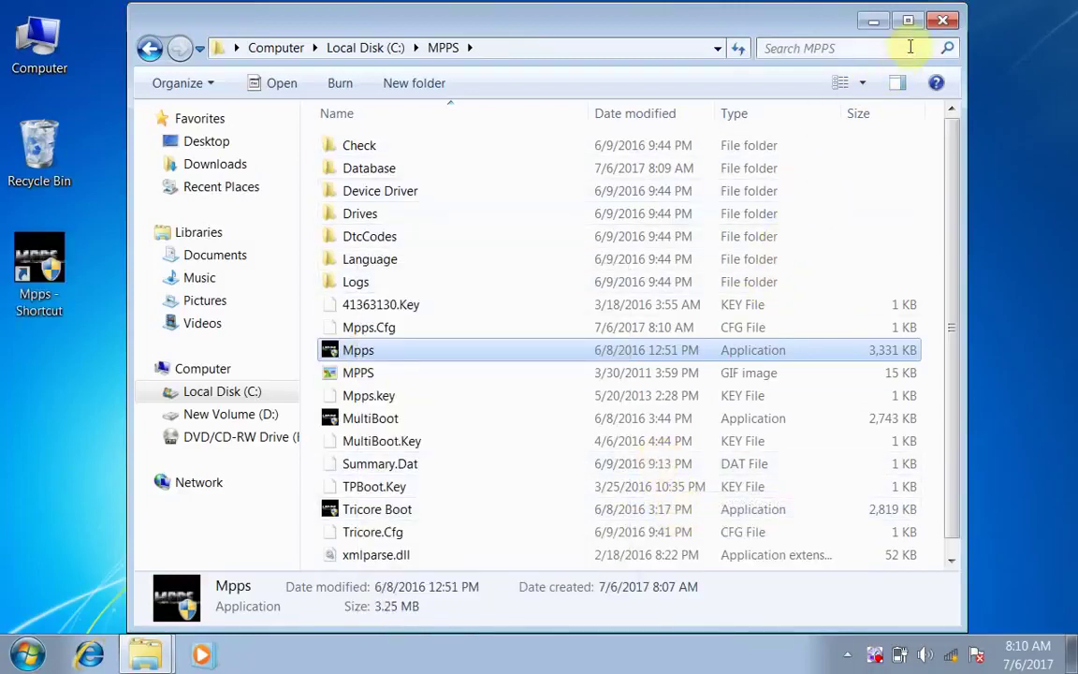
{"action": "left_click", "coordinate": [941, 20]}
{"action": "left_click", "coordinate": [942, 20]}
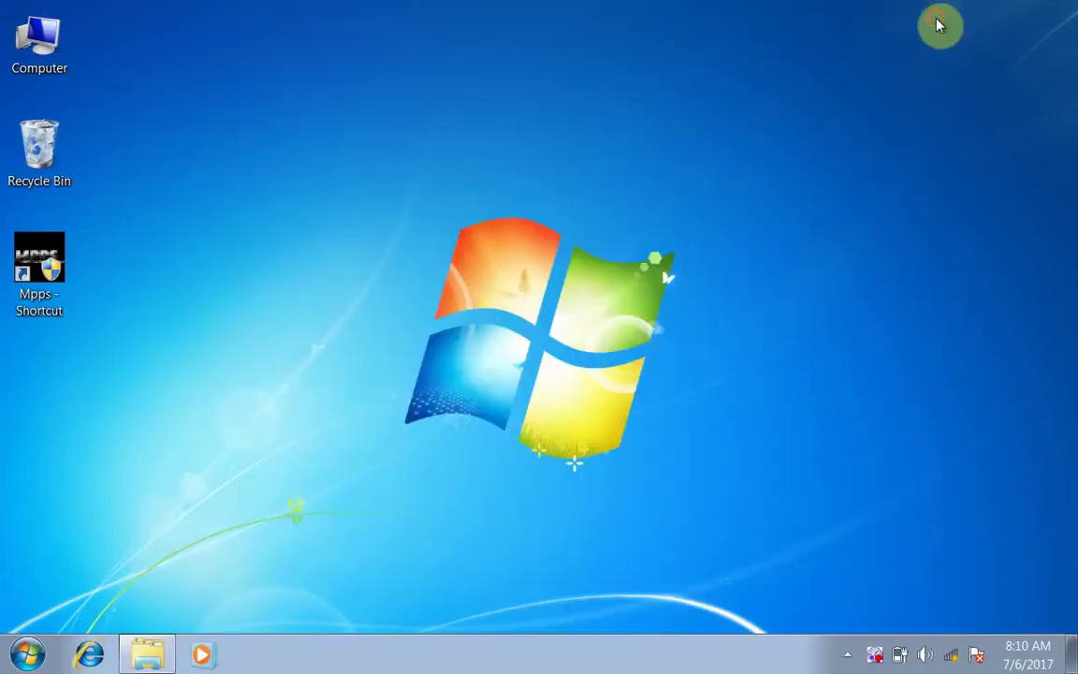
Step: Launch MPPS from its desktop shortcut and allow it to make changes to the computer
{"action": "left_click", "coordinate": [45, 257]}
{"action": "right_click", "coordinate": [45, 258]}
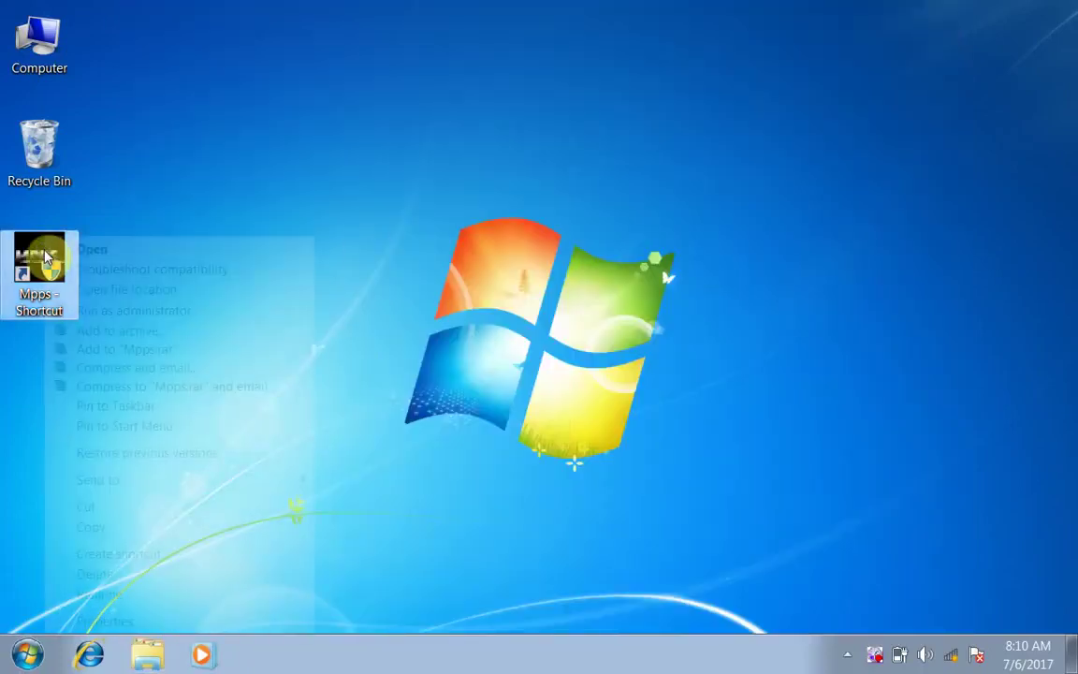
{"action": "left_click", "coordinate": [184, 249]}
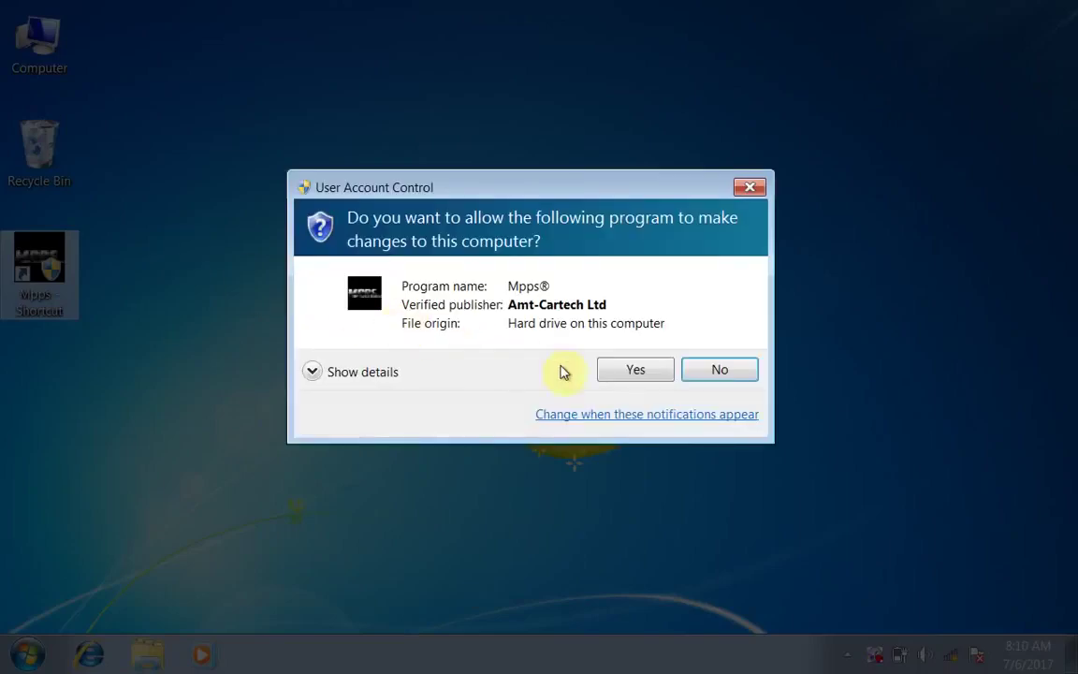
{"action": "left_click", "coordinate": [655, 377]}
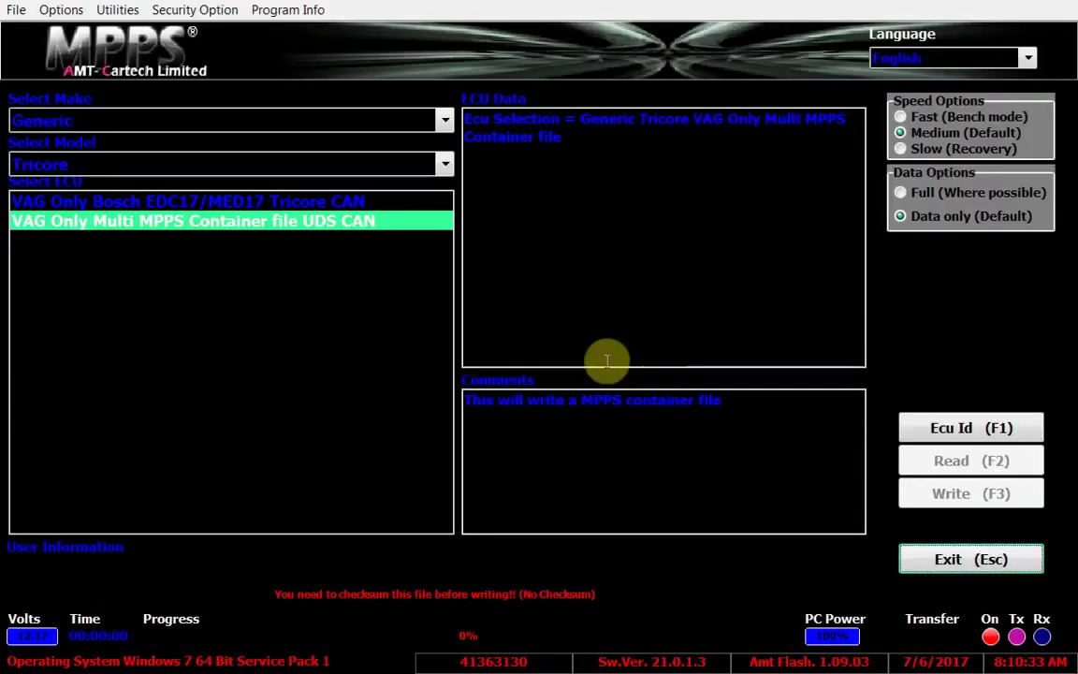
Step: Set the vehicle make to Renault and the model to Megane
{"action": "left_click", "coordinate": [444, 121]}
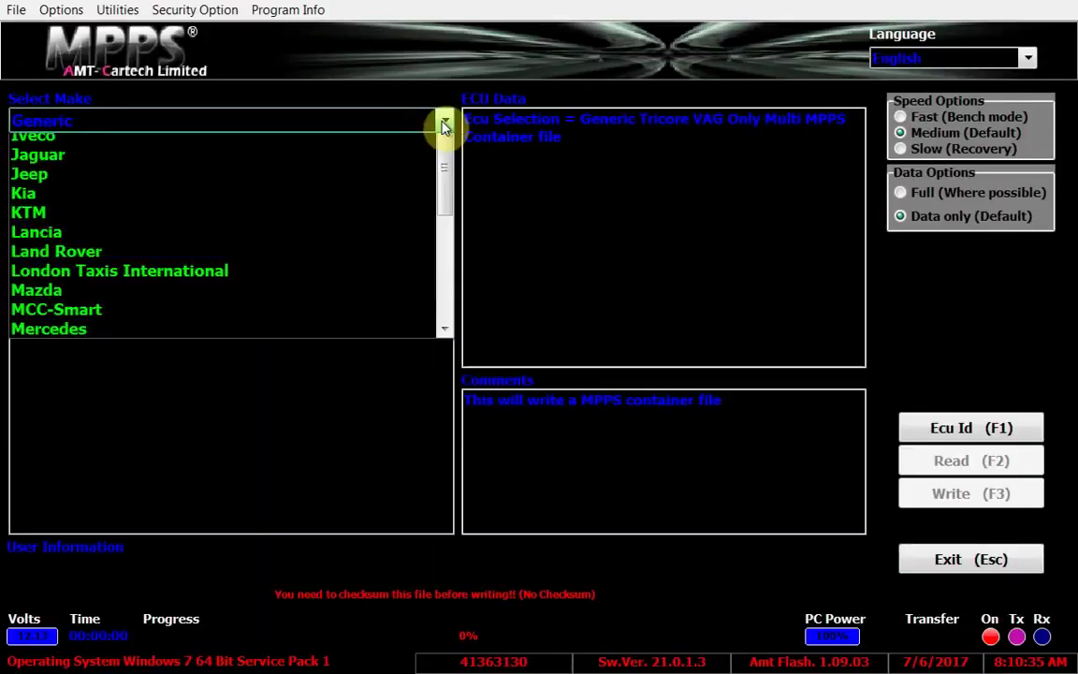
{"action": "left_click_drag", "start_coordinate": [444, 251], "coordinate": [444, 323]}
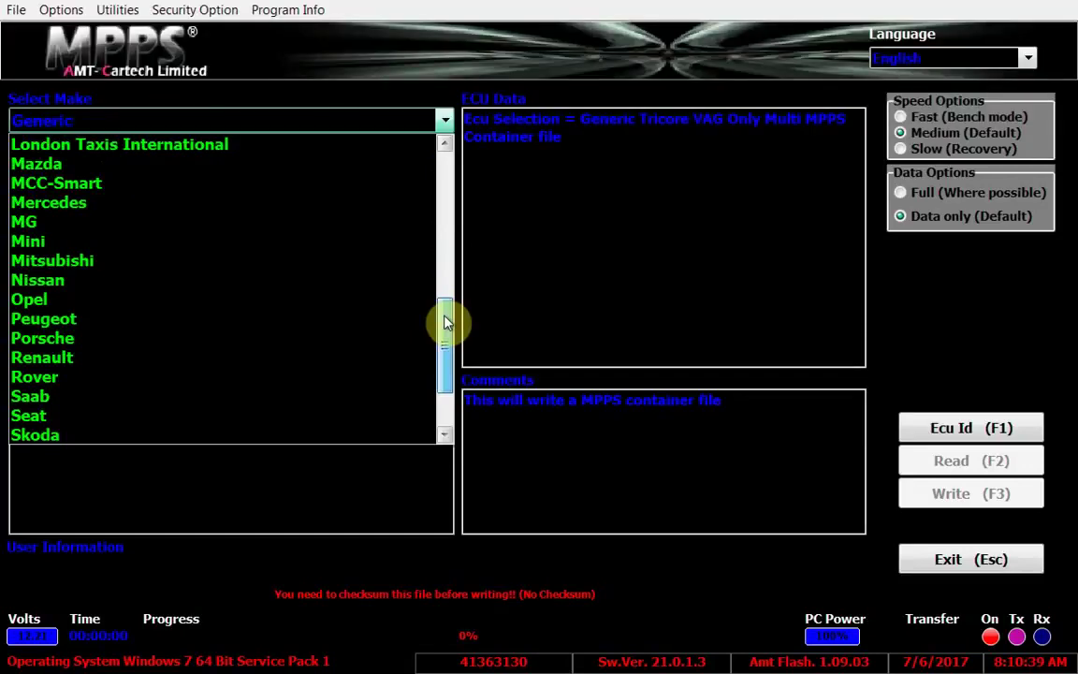
{"action": "left_click", "coordinate": [135, 357]}
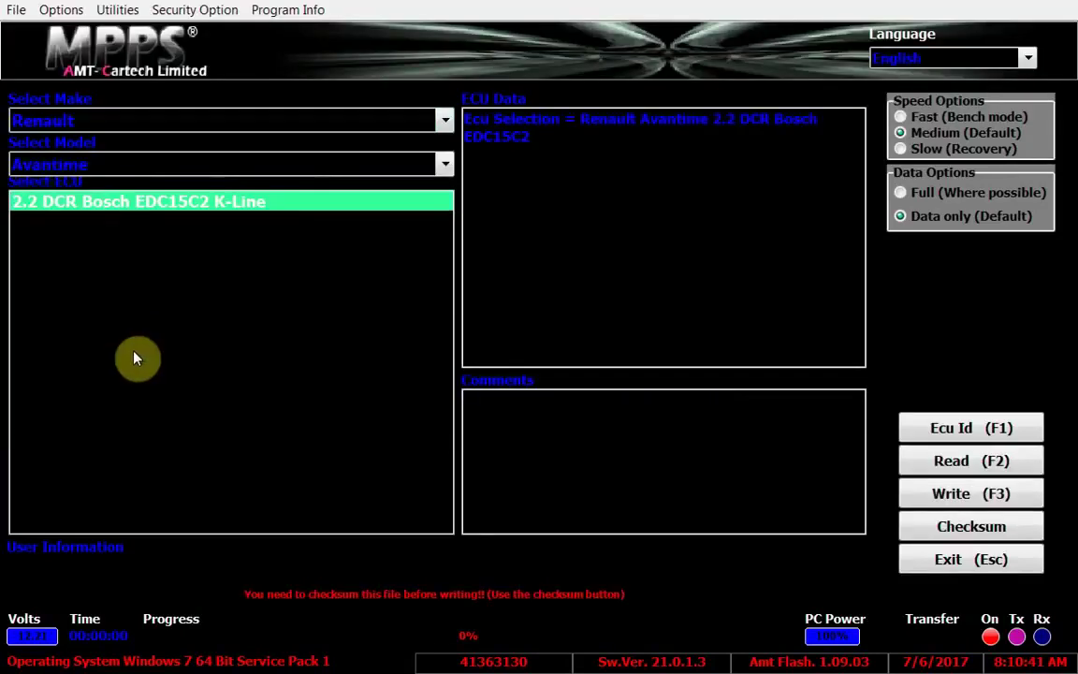
{"action": "left_click", "coordinate": [232, 168]}
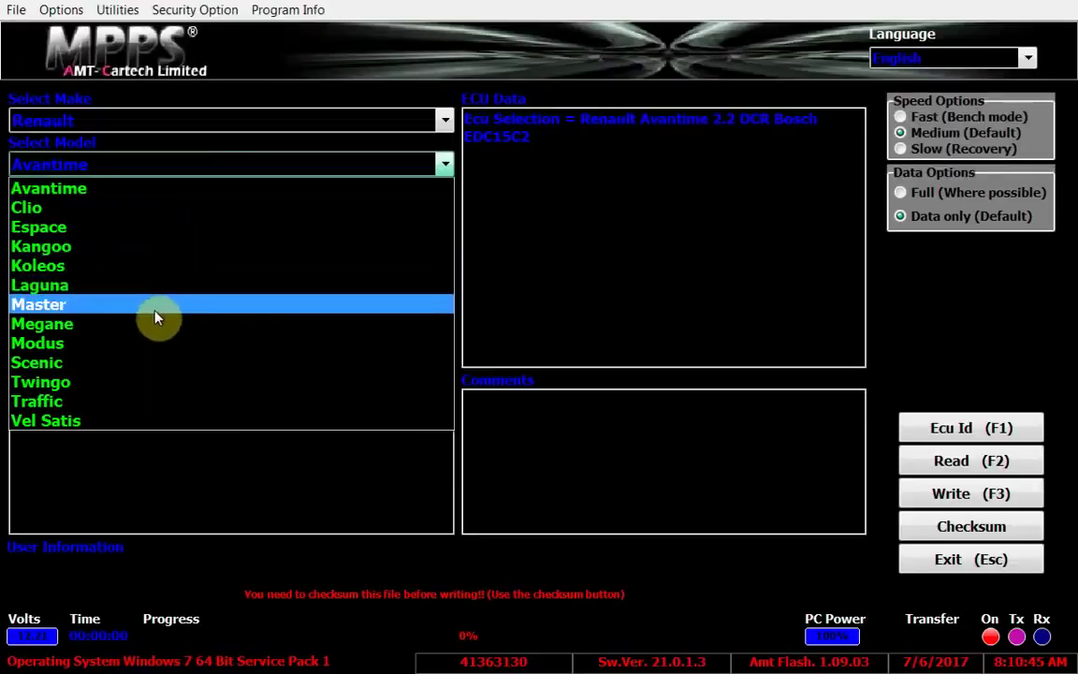
{"action": "left_click", "coordinate": [145, 337]}
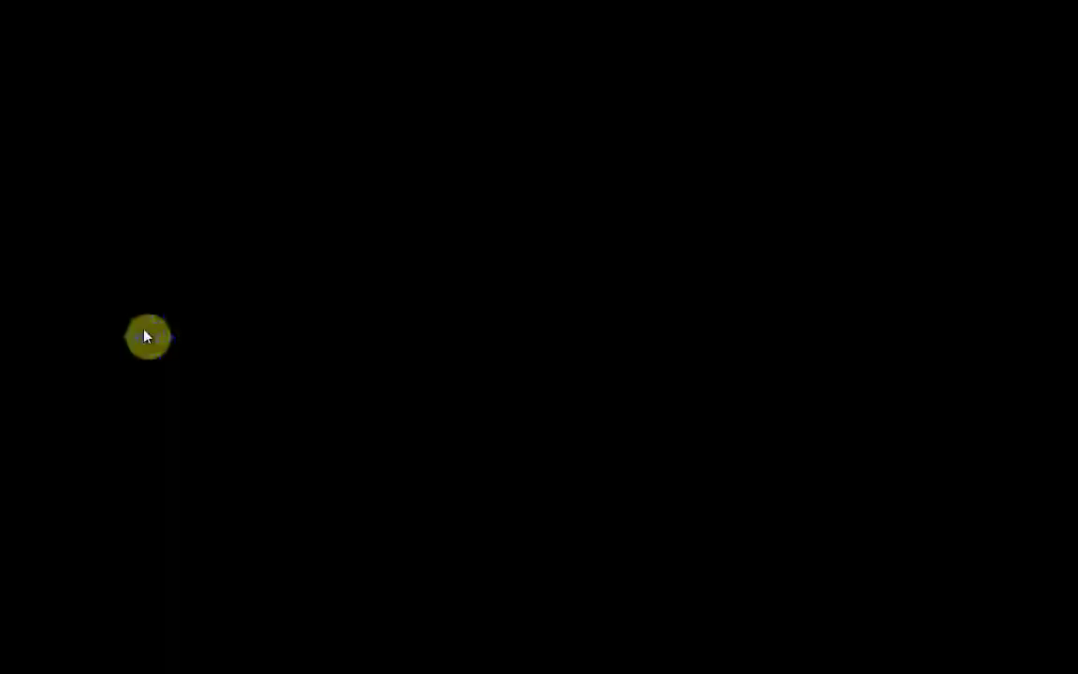
Step: Identify the 1.5 (106hp) DCi Siemens SID304 CAN ECU and start reading its data at the default options
{"action": "left_click", "coordinate": [152, 241]}
{"action": "left_click", "coordinate": [996, 430]}
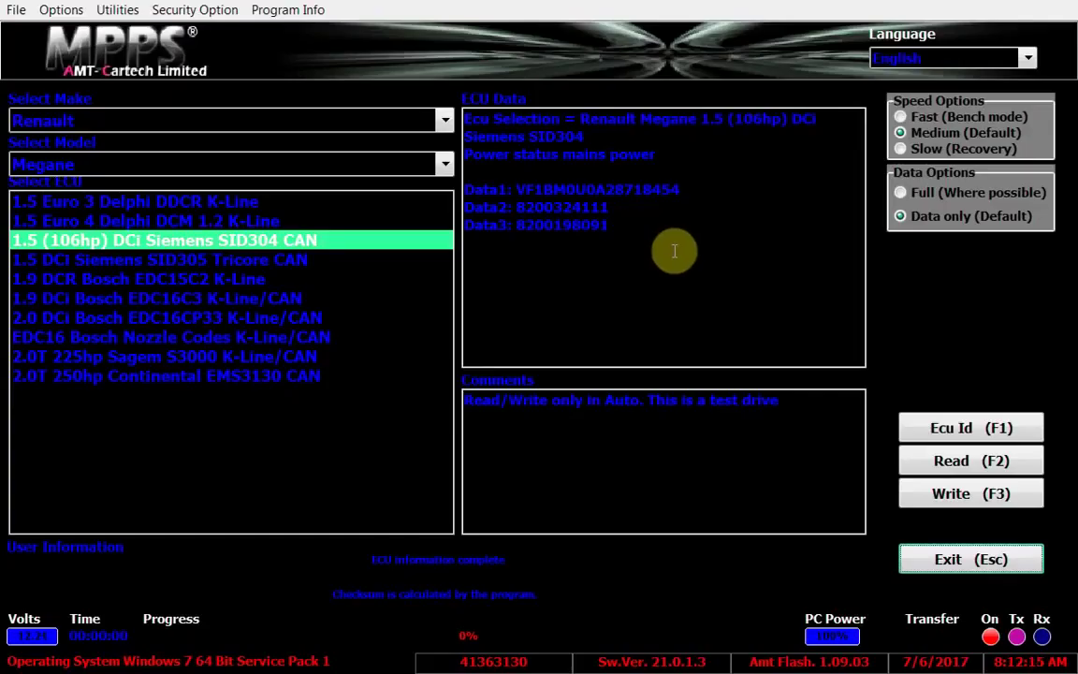
{"action": "left_click", "coordinate": [980, 460]}
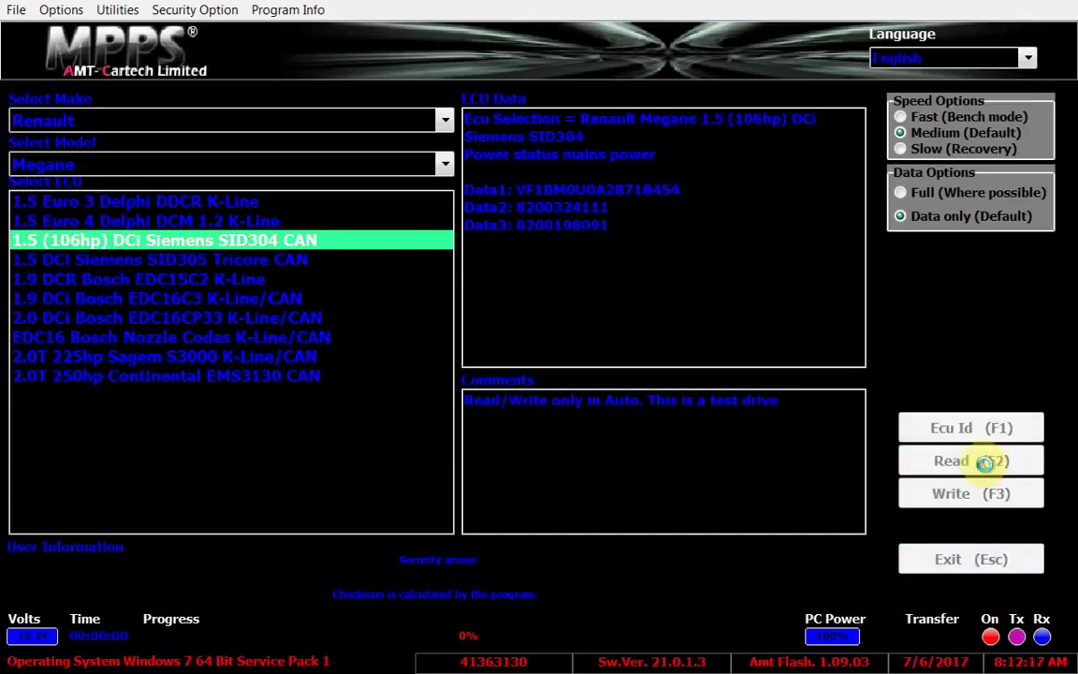